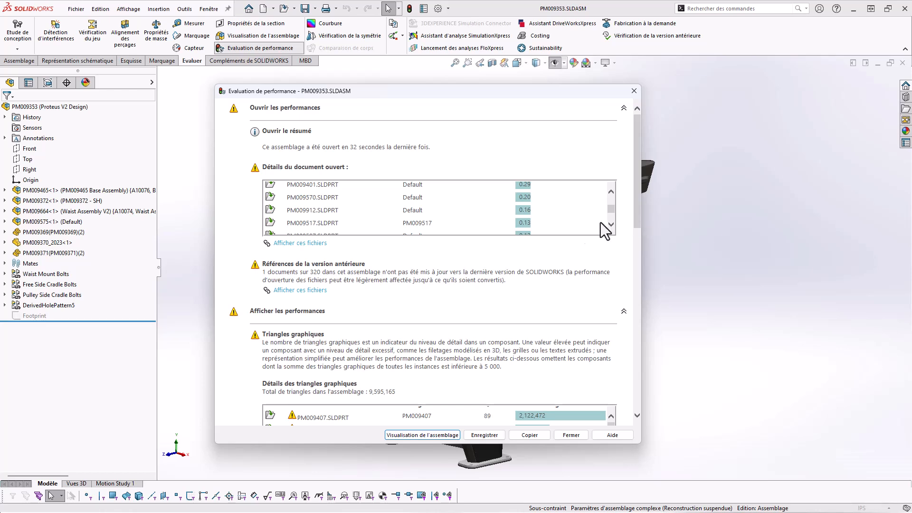
- View the files listed under the earlier-version references in the performance evaluation, select PM009370_2023.SLDPRT and close the list
drag(265, 263, 356, 264)
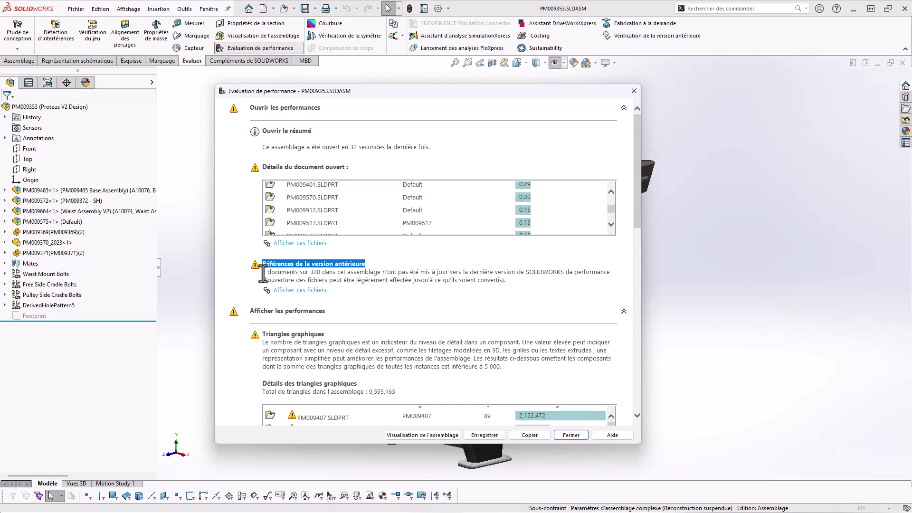
drag(262, 272, 299, 275)
click(322, 277)
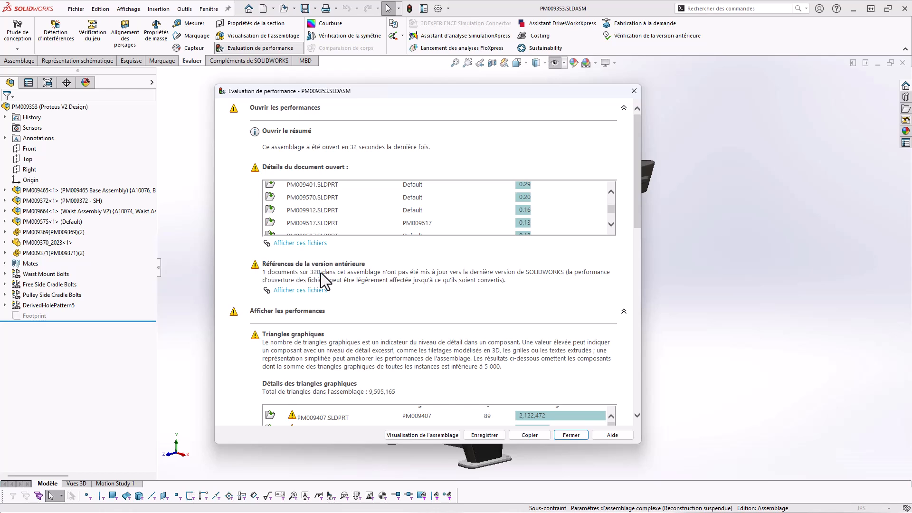
click(289, 291)
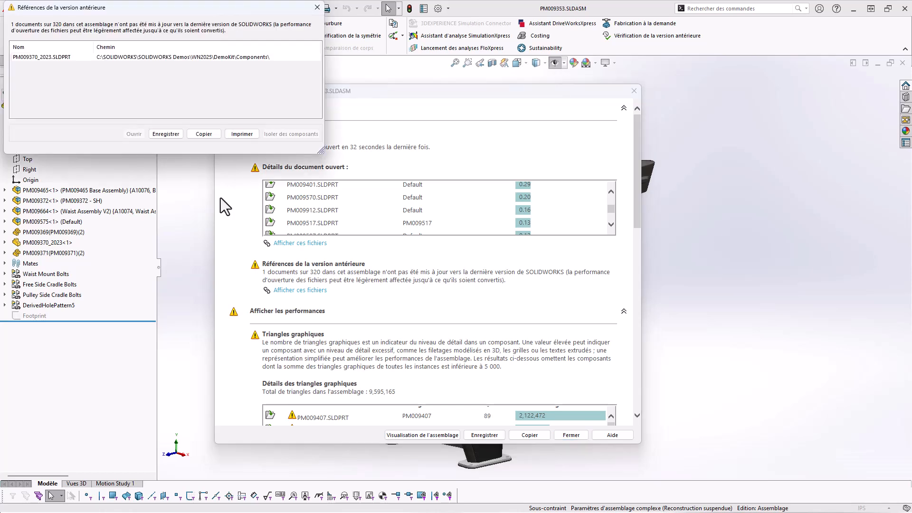
click(44, 57)
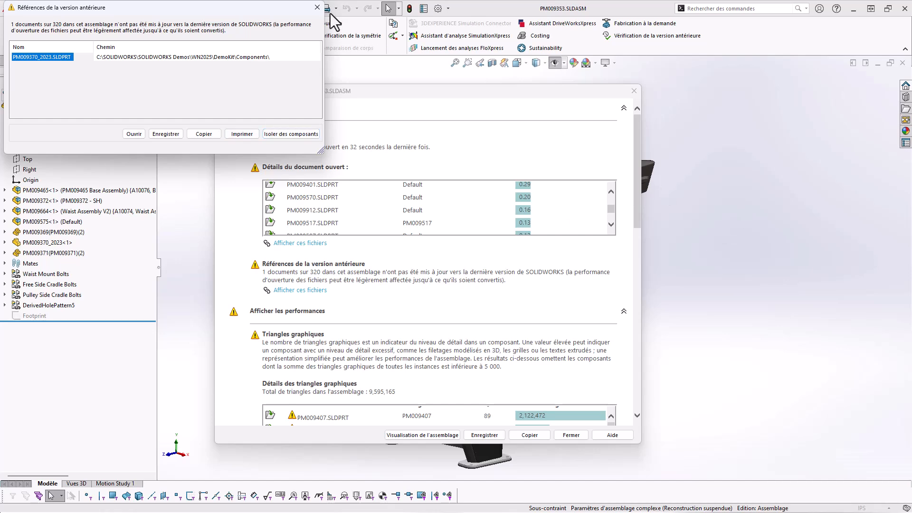
click(317, 9)
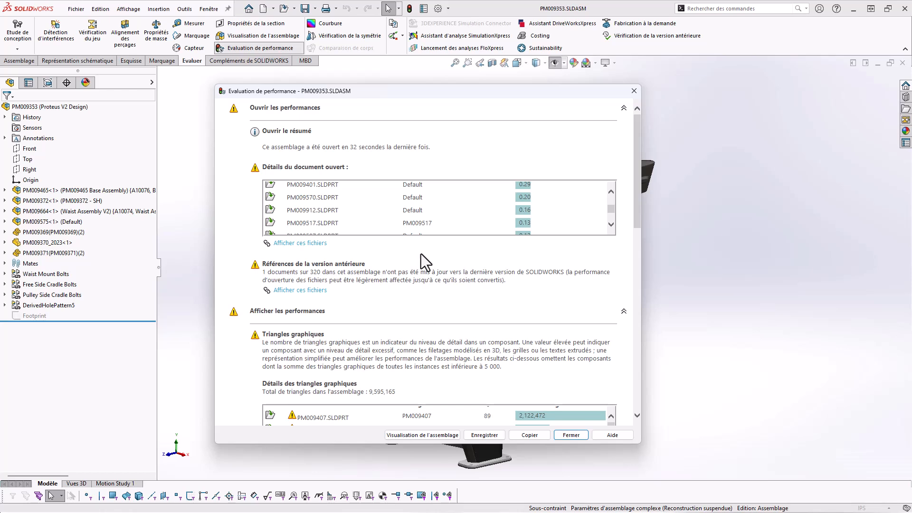
- Examine the graphics triangles section of the performance evaluation and move the report aside to uncover the model
scroll(426, 255, down, 3)
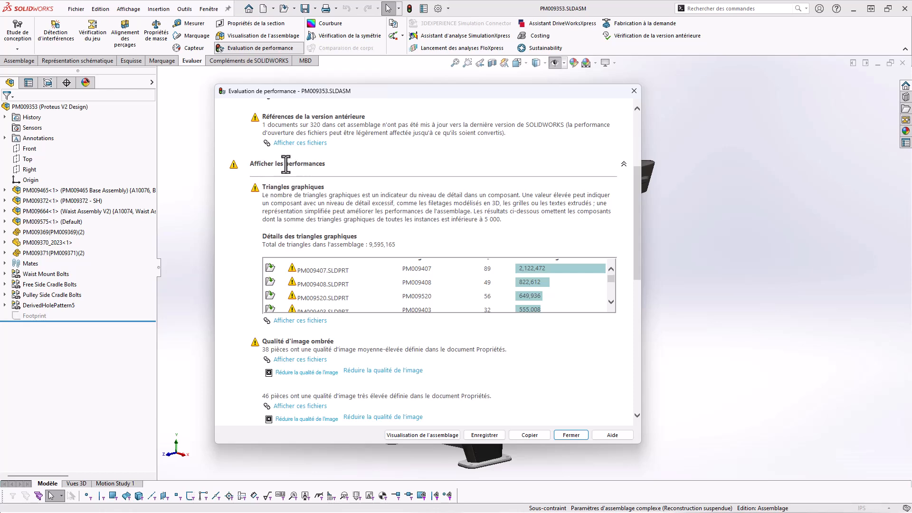
drag(263, 187, 314, 187)
click(327, 204)
drag(316, 95, 483, 83)
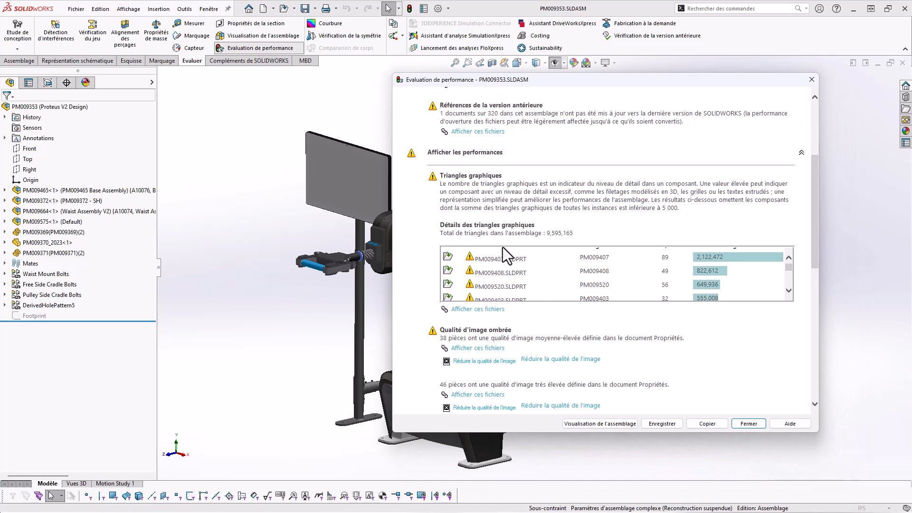
double_click(660, 209)
drag(659, 210, 675, 210)
click(661, 218)
- Open PM009407.SLDPRT and PM009408.SLDPRT from the graphics triangle details, and view the full list of high-triangle files
click(448, 258)
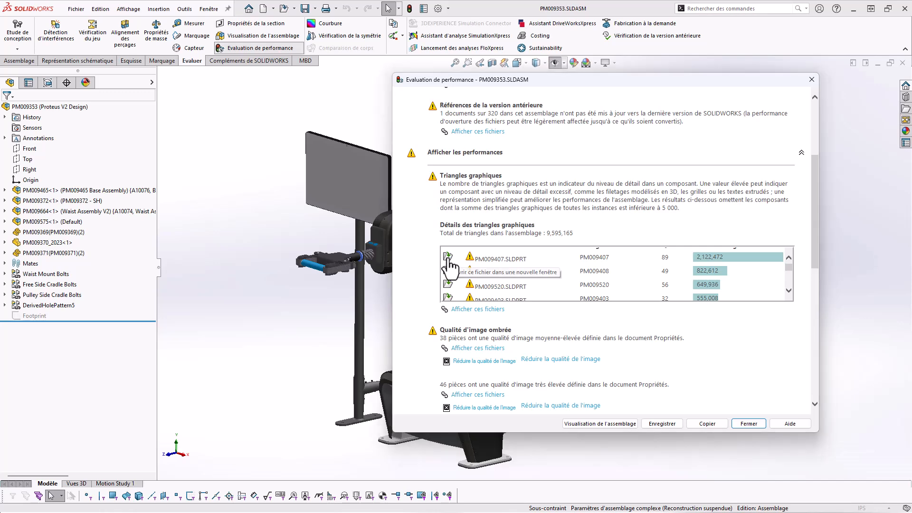
click(449, 271)
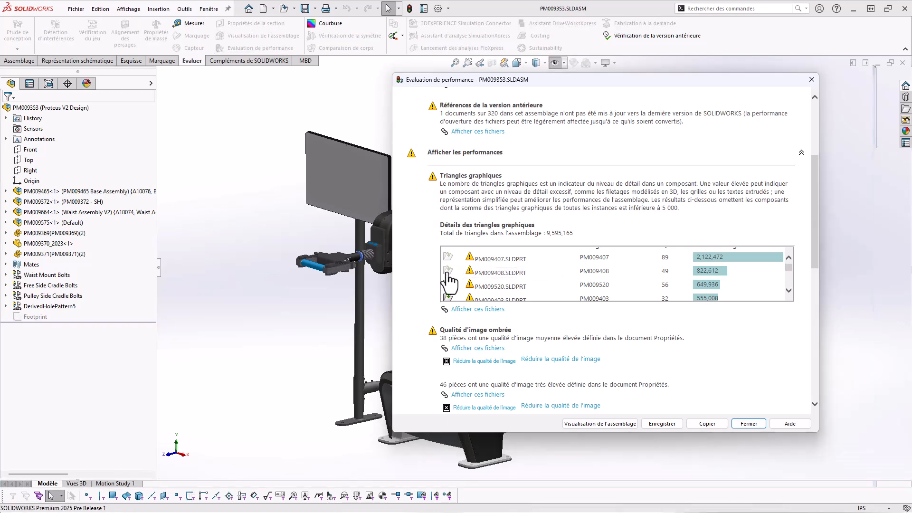
click(481, 309)
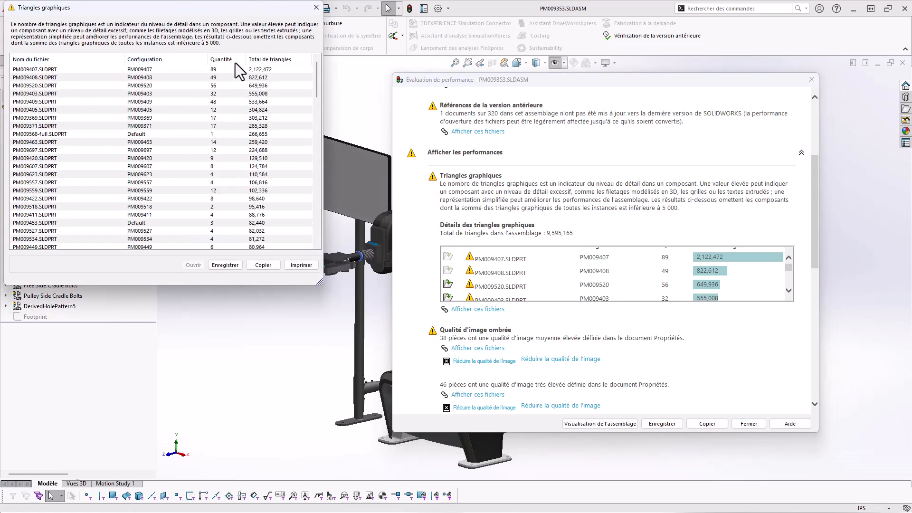
click(316, 7)
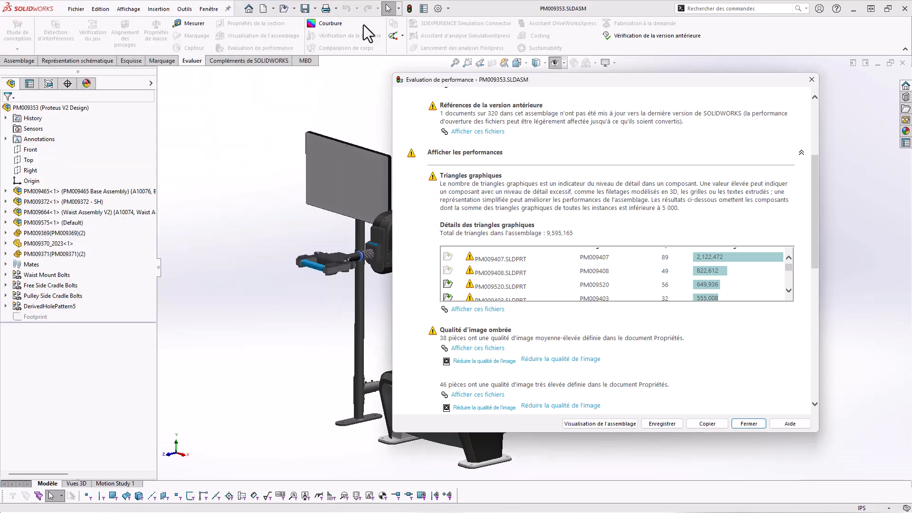
- Close the performance evaluation and switch to the PM009407 part window
click(811, 80)
click(209, 8)
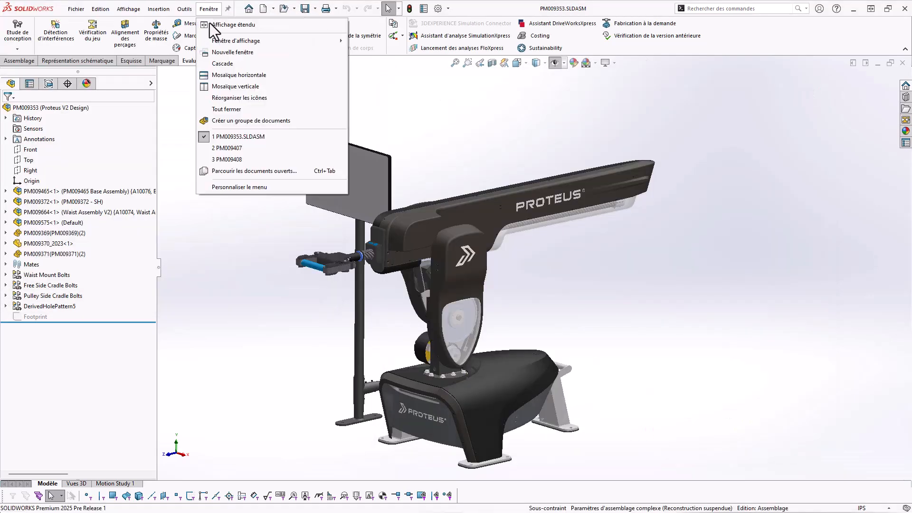
click(213, 141)
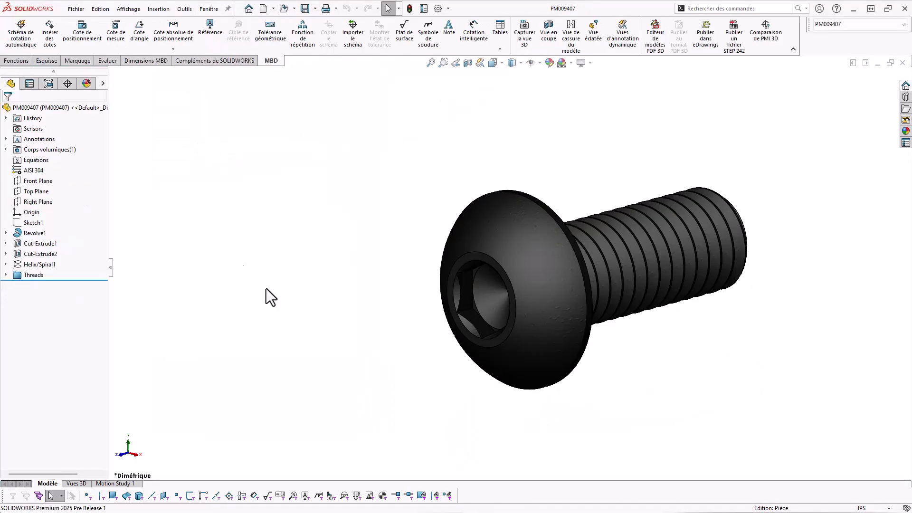
- Inspect the modelled thread of the PM009407 screw and its Helix/Spiral1 feature
middle_drag(546, 350, 394, 312)
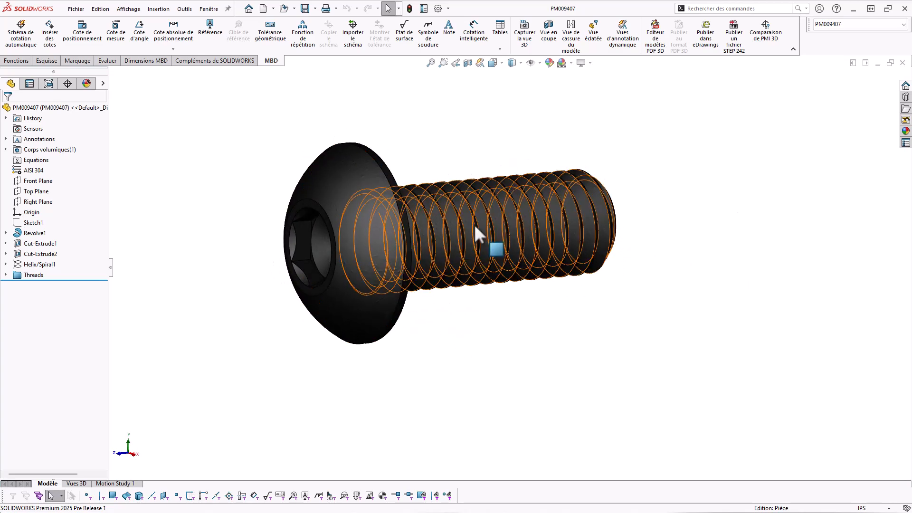
click(42, 264)
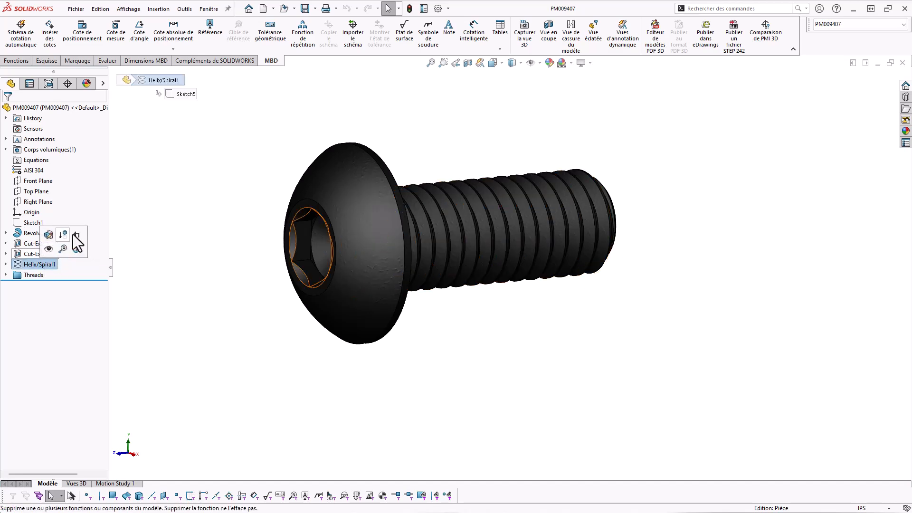
click(201, 193)
- Review the screw's image quality in the document properties, cancel without applying changes and close the part
click(439, 12)
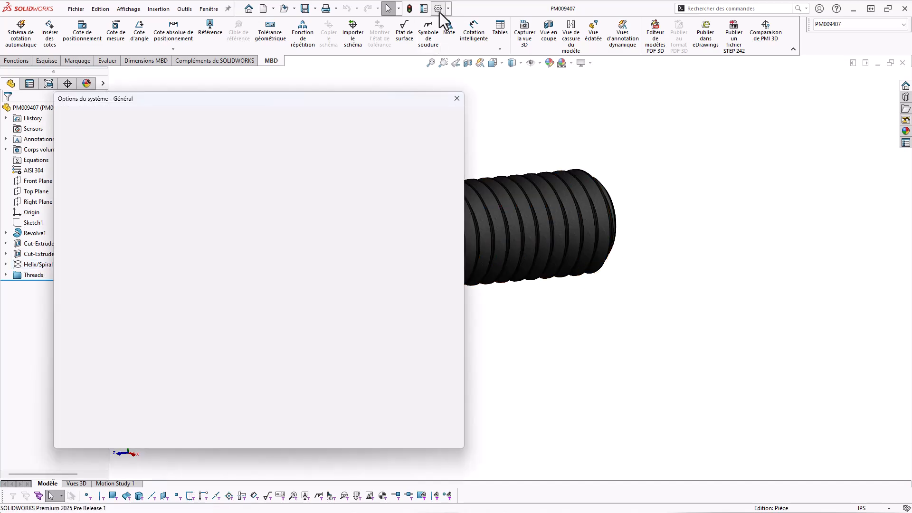
click(146, 118)
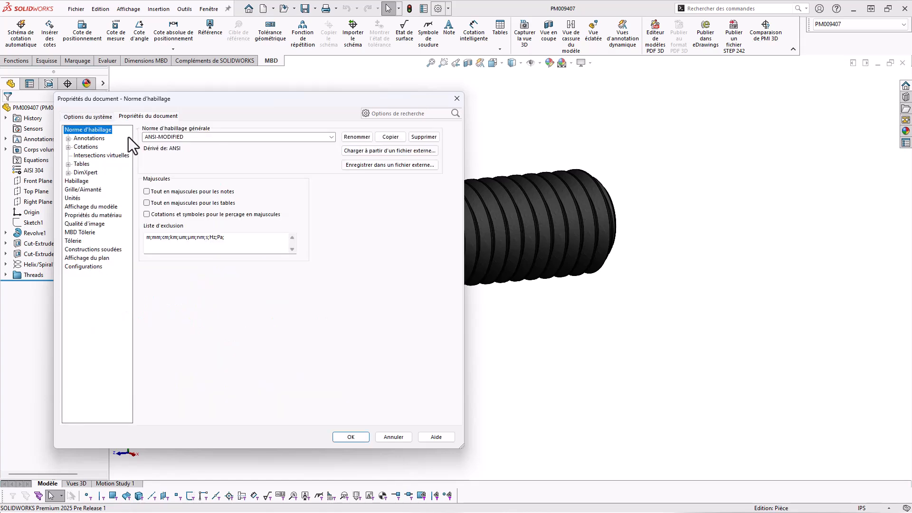
click(93, 225)
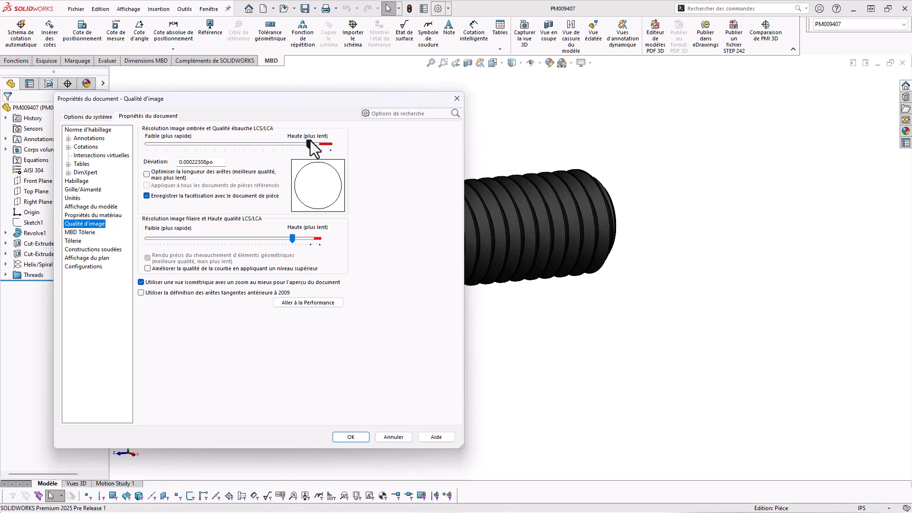
mouse_move(310, 142)
mouse_down()
mouse_move(193, 141)
mouse_move(310, 142)
mouse_up()
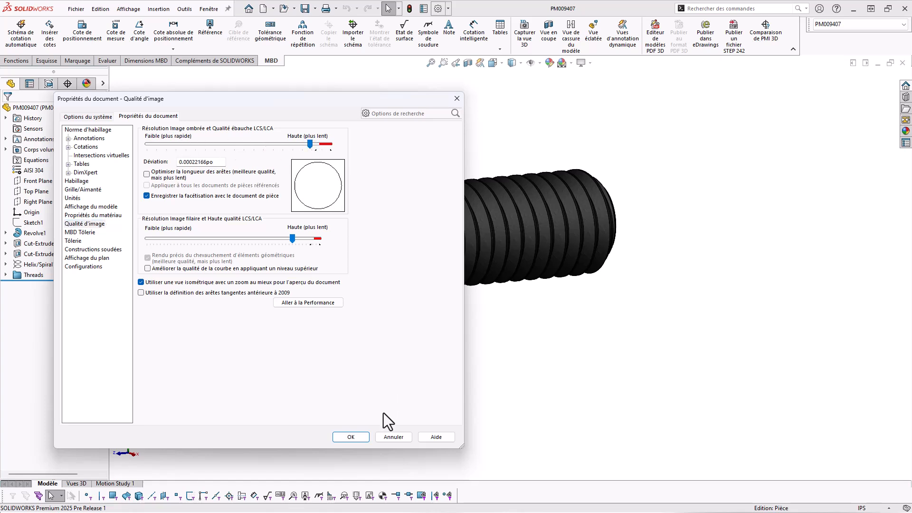
click(393, 437)
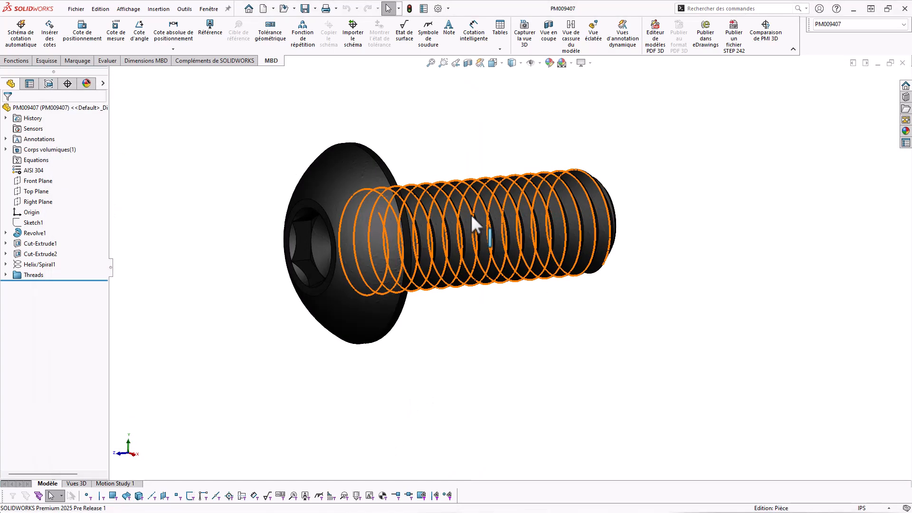
click(903, 63)
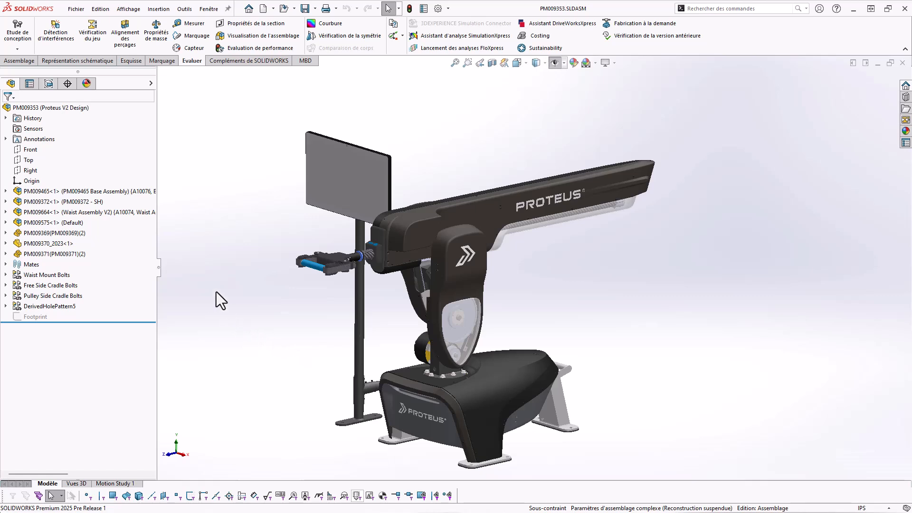
- Create a mated SpeedPak of base subassembly PM009465, stored as an instance in the top-level assembly
mouse_move(255, 287)
middle_down()
mouse_move(265, 285)
mouse_move(264, 301)
middle_up()
scroll(460, 398, up, 3)
scroll(520, 404, down, 3)
middle_drag(529, 258, 461, 272)
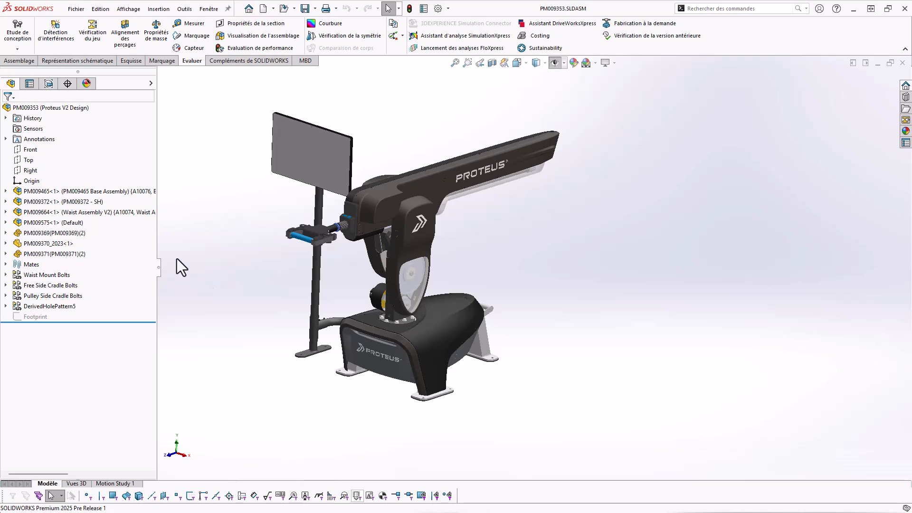
click(56, 202)
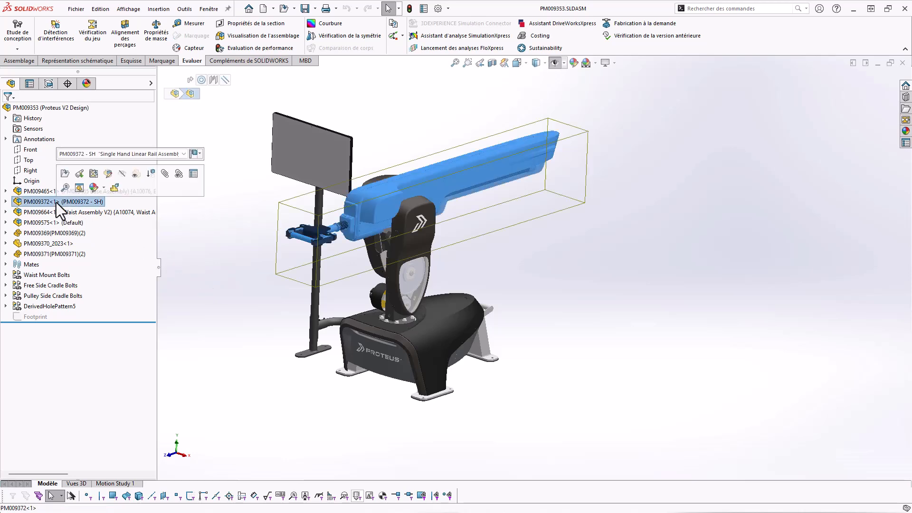
click(46, 192)
right_click(46, 192)
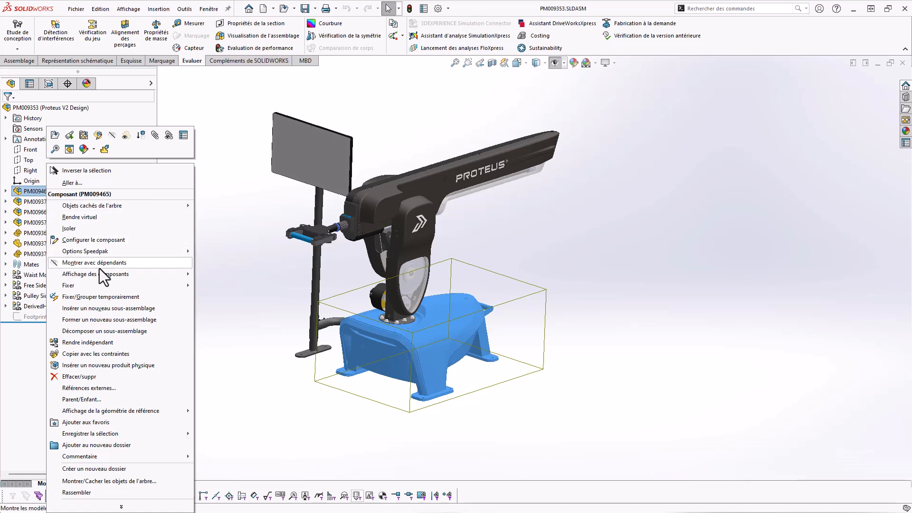
mouse_move(98, 285)
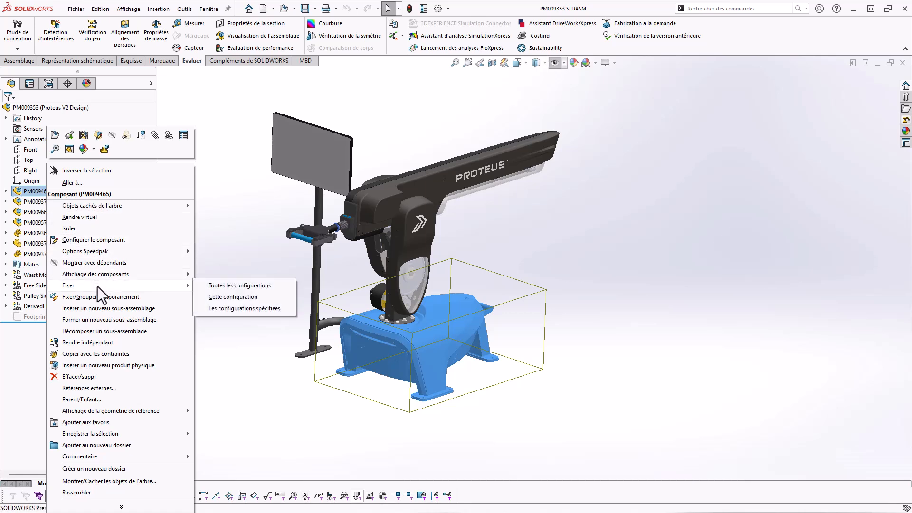
mouse_move(96, 255)
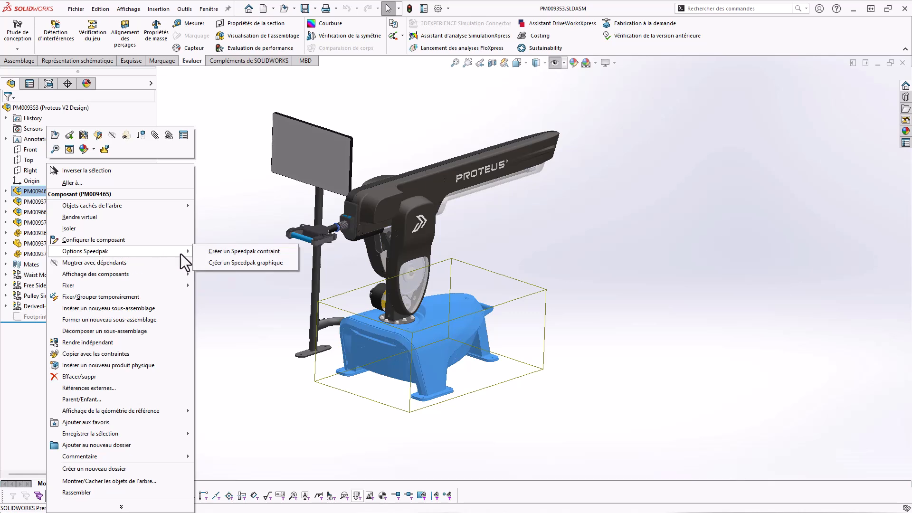
click(251, 253)
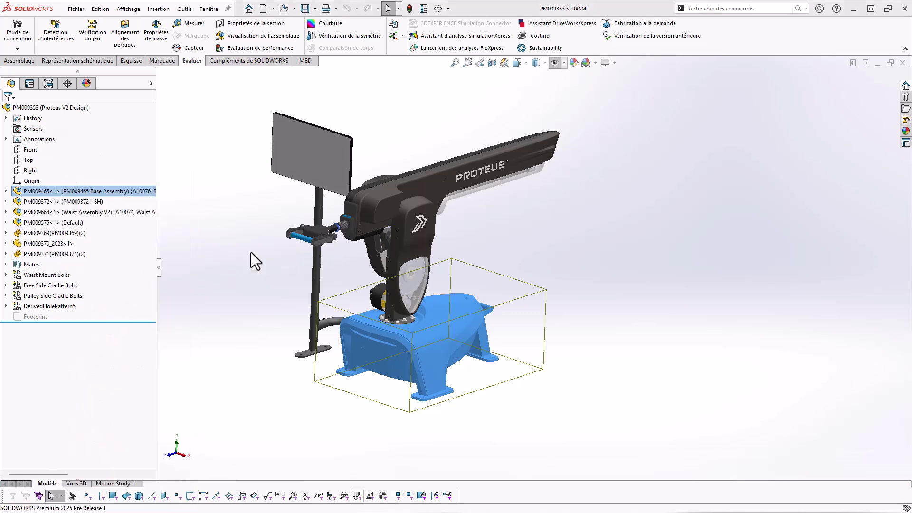
click(470, 274)
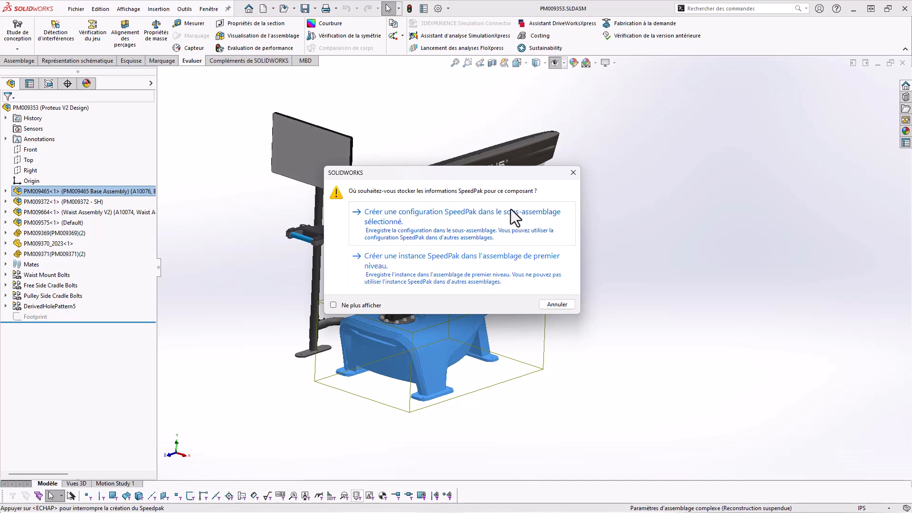
click(395, 275)
click(381, 360)
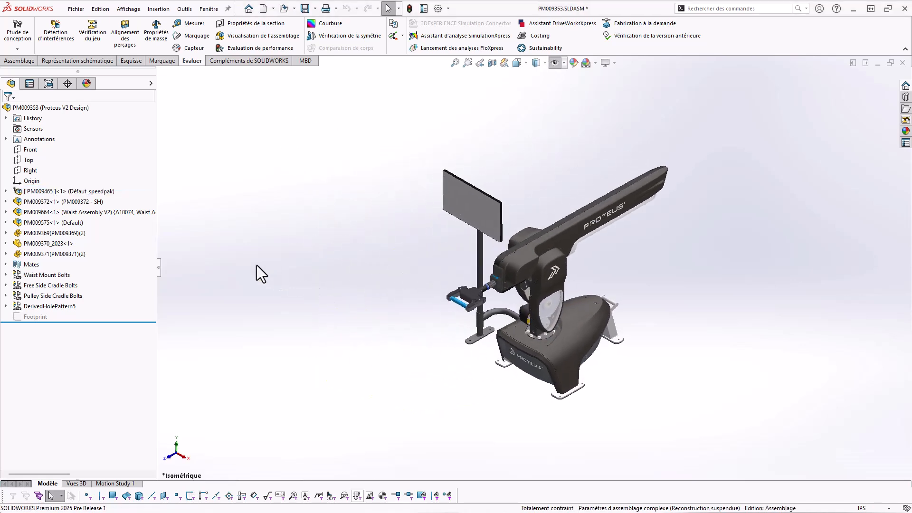
- Expand the PM009465 SpeedPak component in the assembly tree to check which items it contains
click(28, 190)
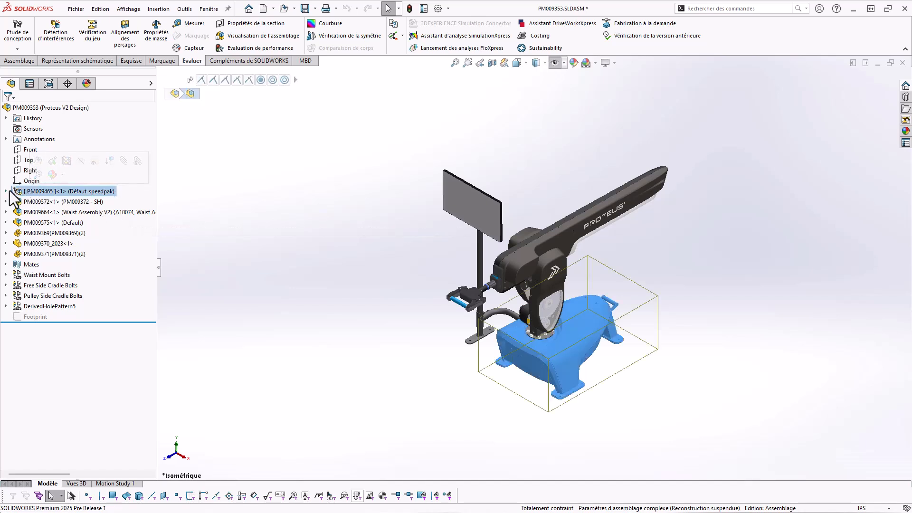
click(6, 191)
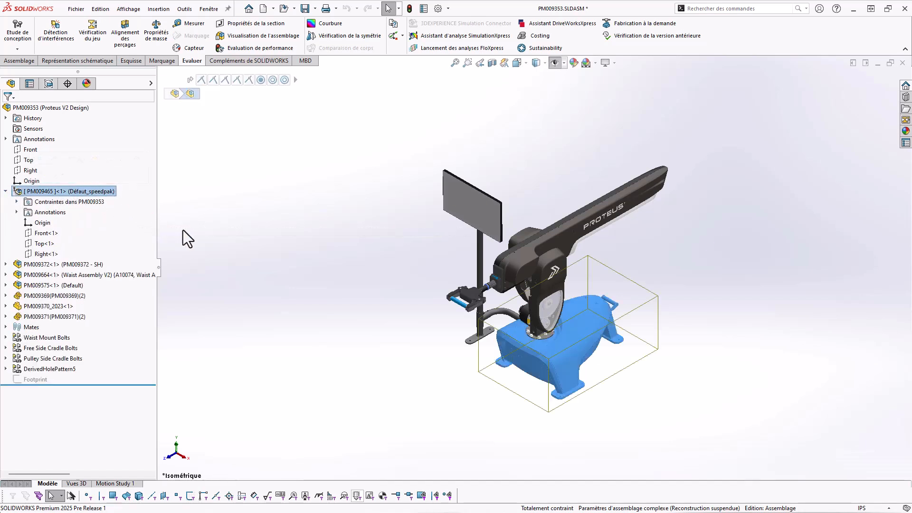
click(355, 313)
- Inspect the SpeedPak base up close, selecting the circular mounting face below the waist to check the available geometry
middle_drag(466, 367, 491, 347)
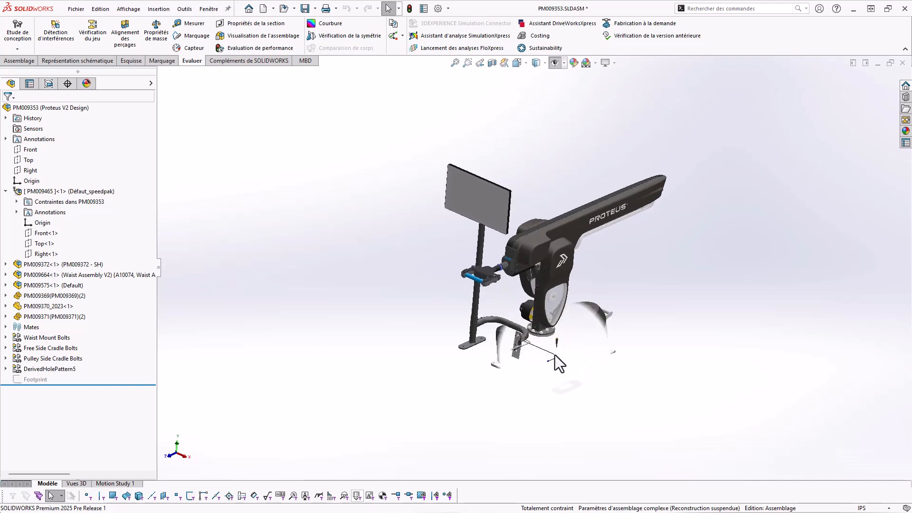
scroll(544, 330, down, 5)
click(495, 273)
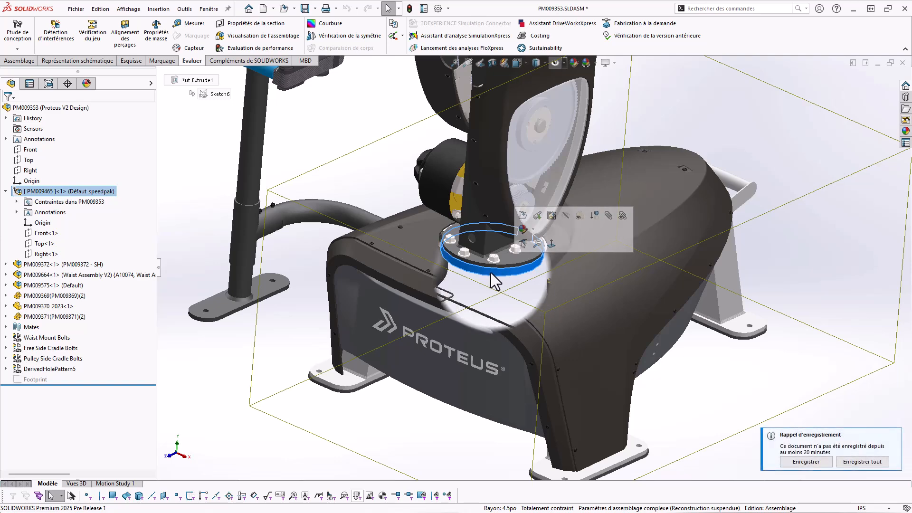
middle_drag(489, 272, 492, 268)
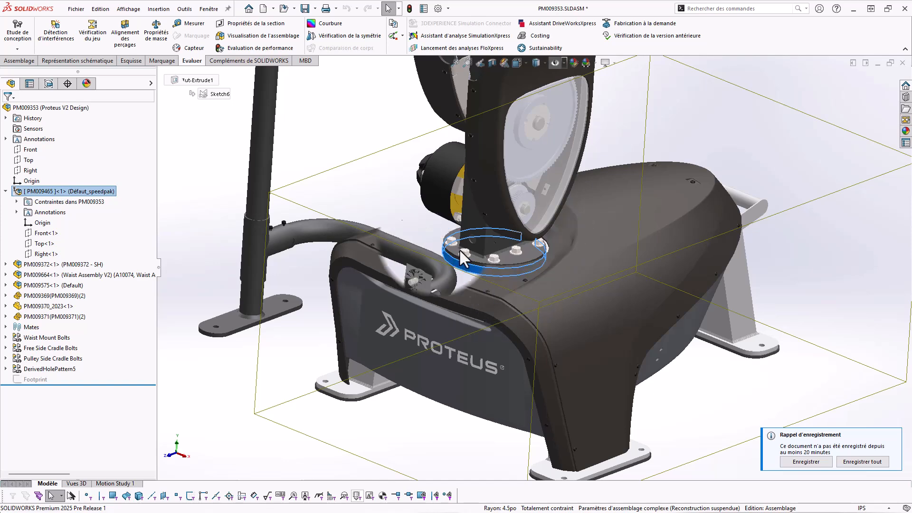
scroll(489, 240, up, 3)
click(215, 179)
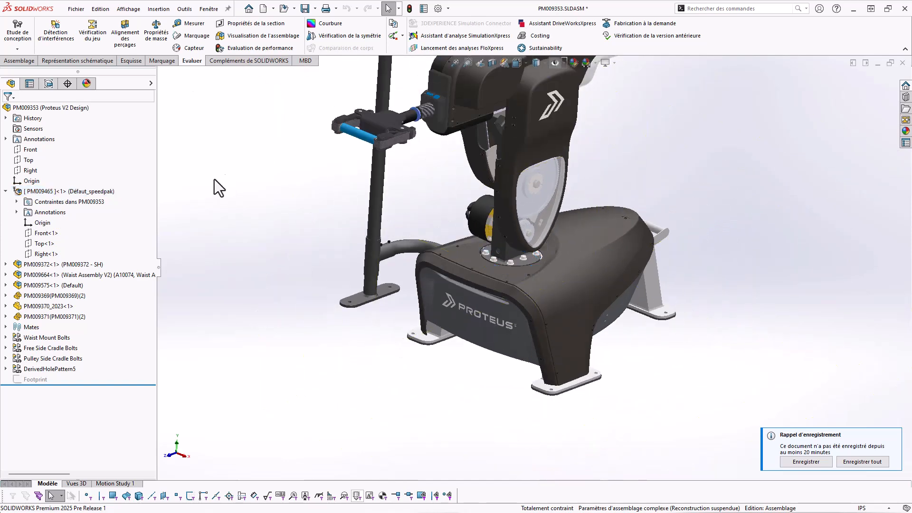
- Open base subassembly PM009465 separately, examine its configuration list for a stored SpeedPak, and close the subassembly
right_click(44, 191)
click(45, 168)
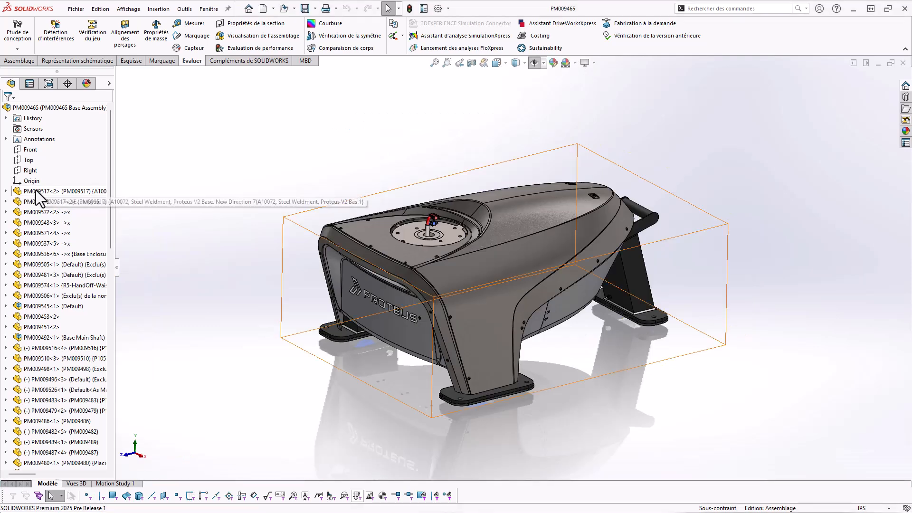
click(48, 84)
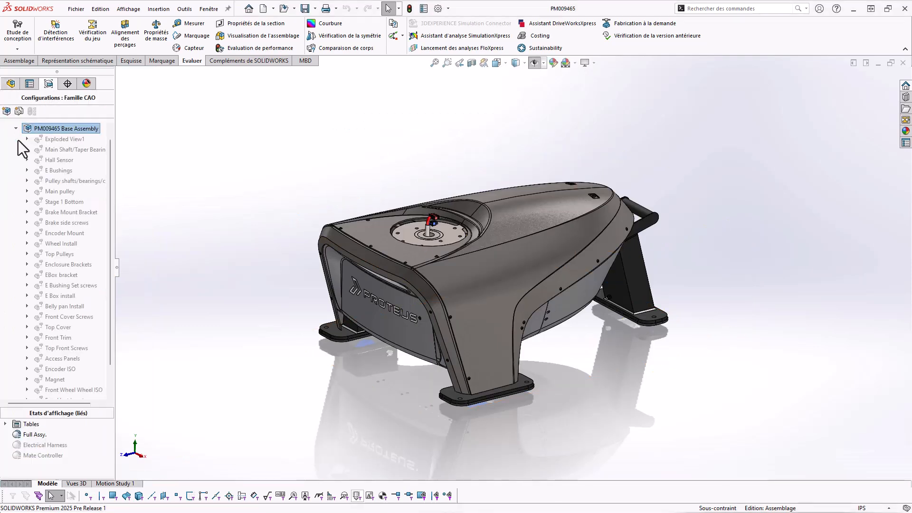
scroll(110, 276, down, 1)
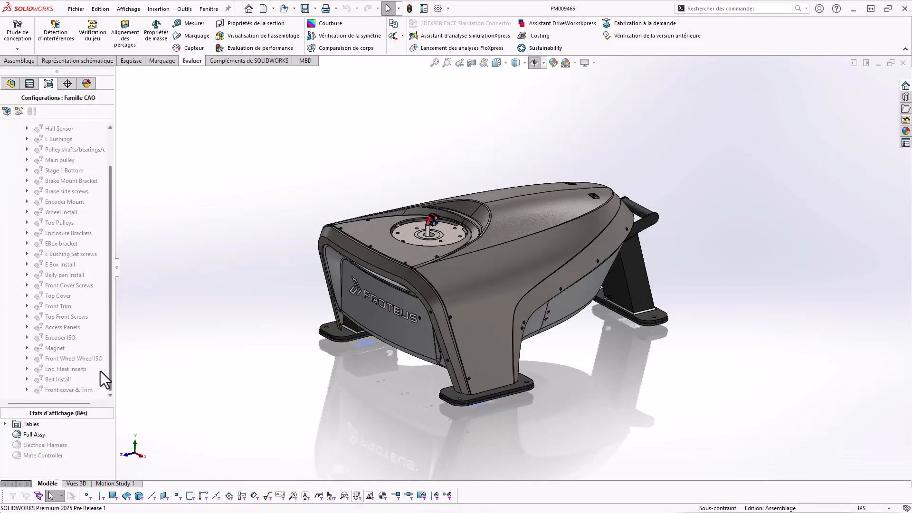
scroll(99, 196, up, 1)
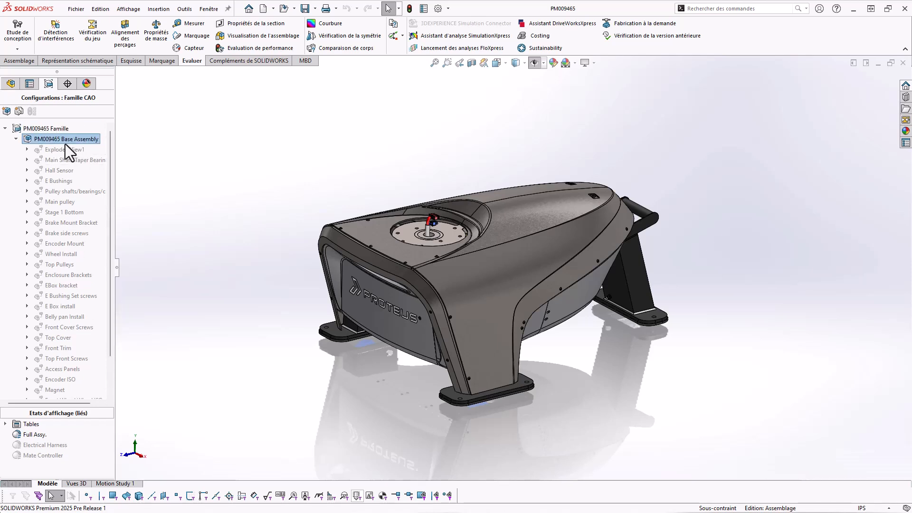
scroll(53, 204, down, 1)
scroll(71, 332, up, 2)
click(903, 63)
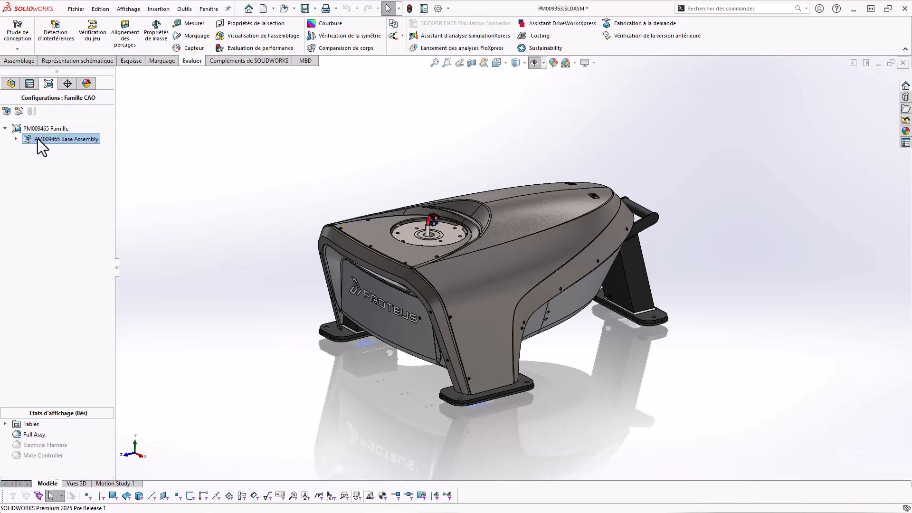
- Collapse the PM009465 SpeedPak component in the assembly tree and highlight its geometry in the model
click(6, 191)
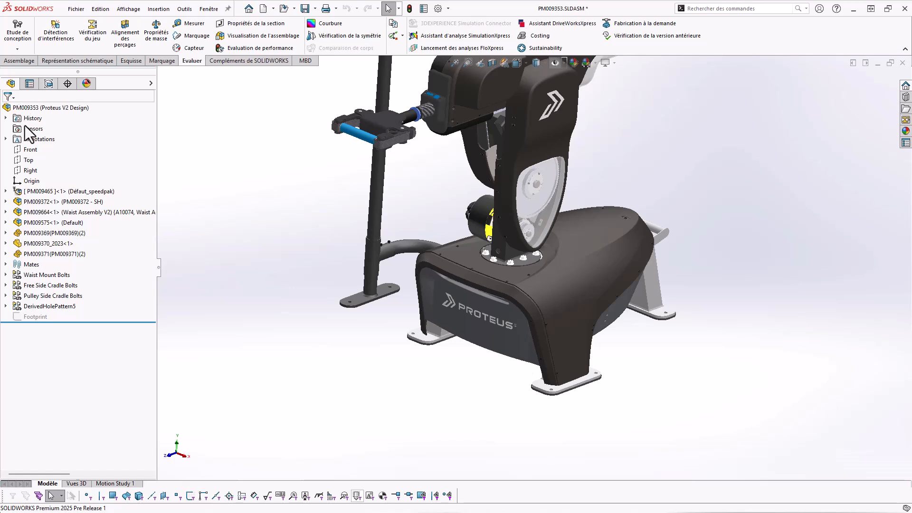
click(47, 192)
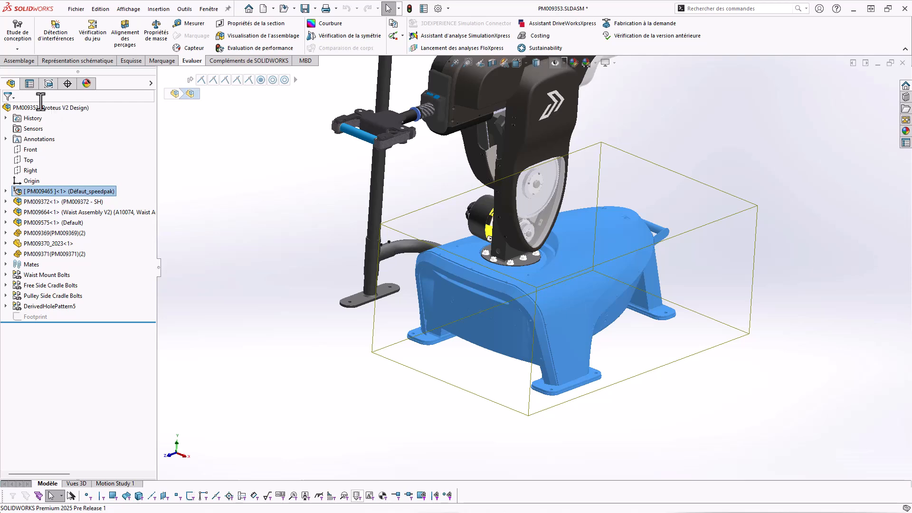
click(338, 250)
- Inspect the SpeedPak base through the graphics circle, selecting the round mounting flange below the waist to check the available geometry
scroll(339, 250, up, 4)
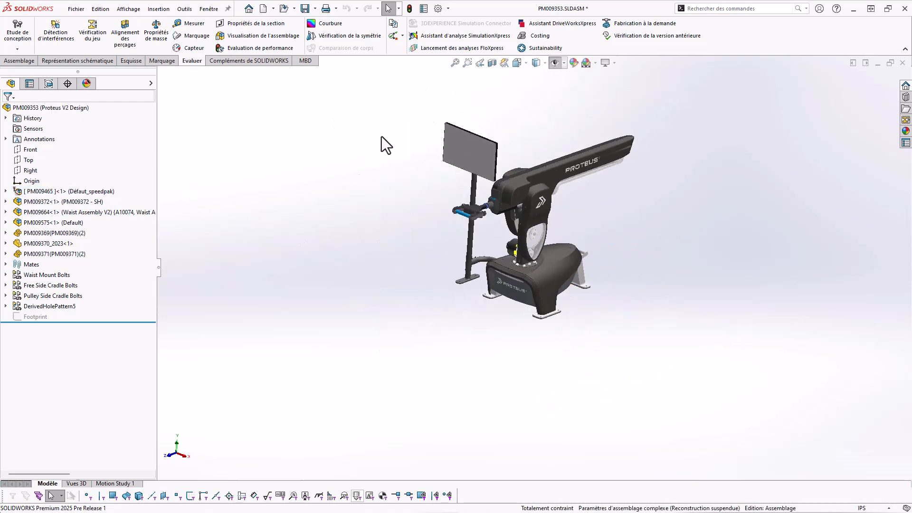
ctrl+middle_drag(596, 244, 454, 229)
scroll(455, 229, down, 2)
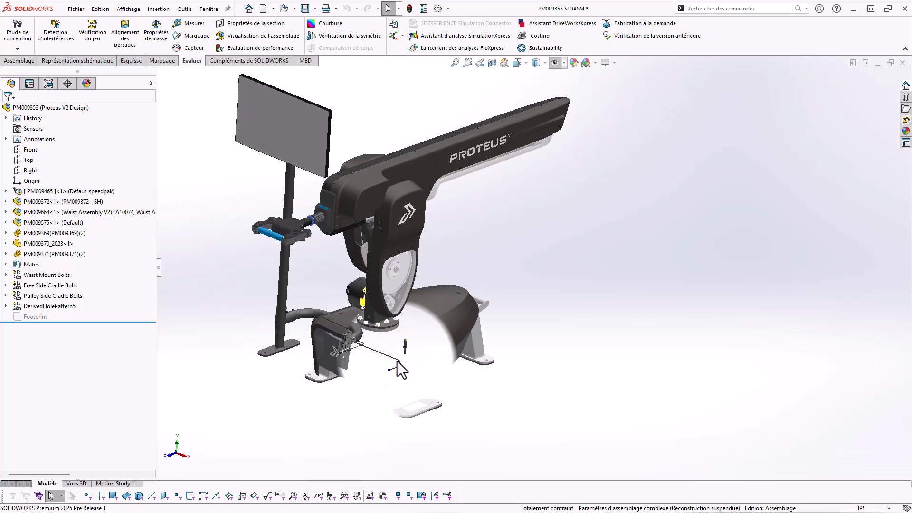
scroll(398, 360, down, 6)
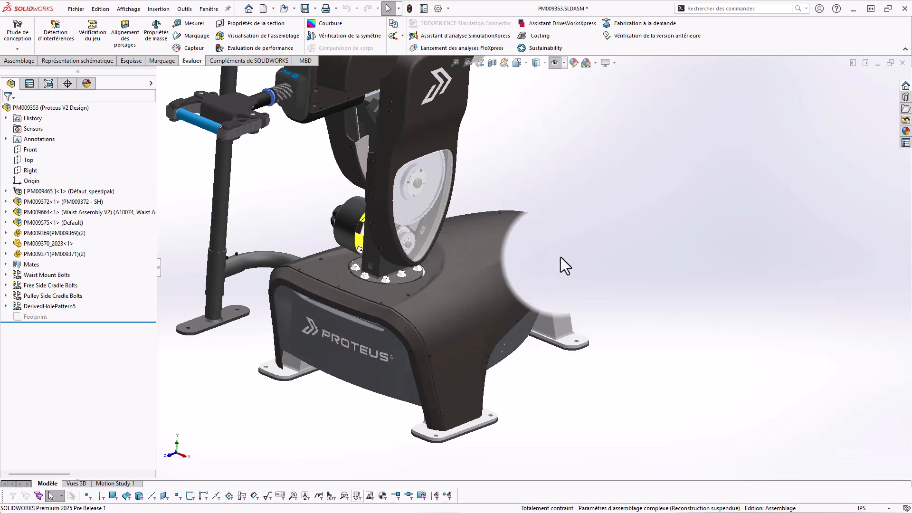
click(387, 290)
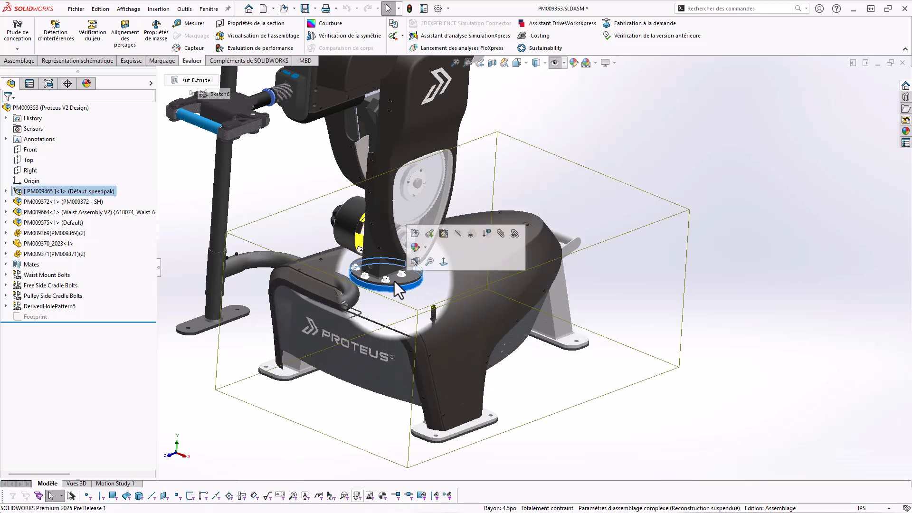
click(394, 282)
click(452, 317)
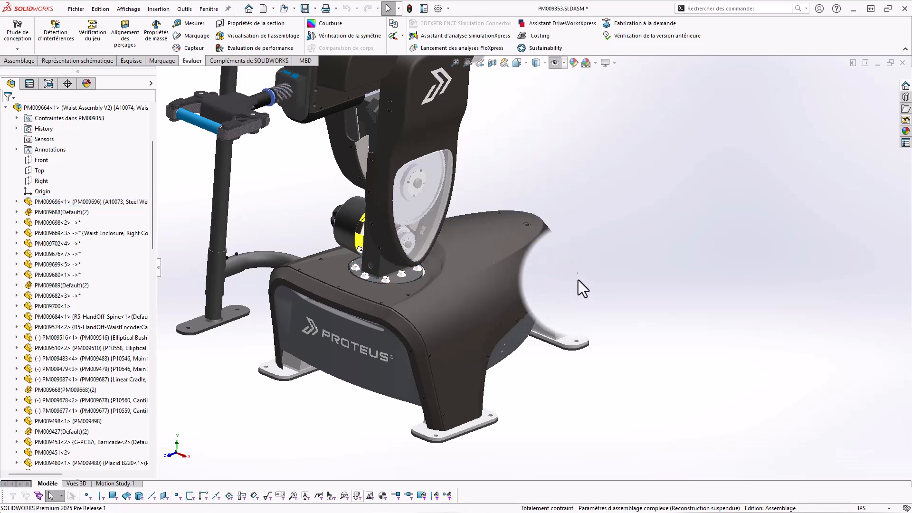
- Lower the transparency level of the SpeedPak graphics circle in the system display options and apply the change
click(438, 9)
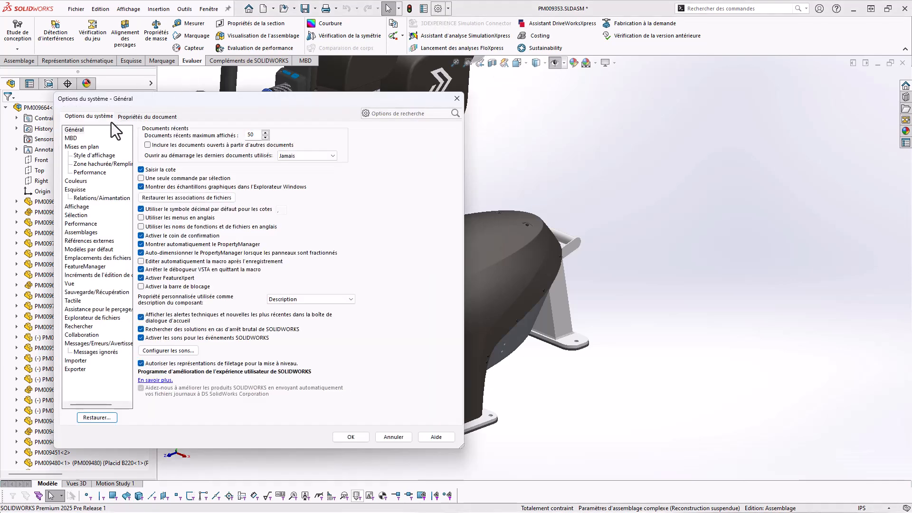
click(78, 208)
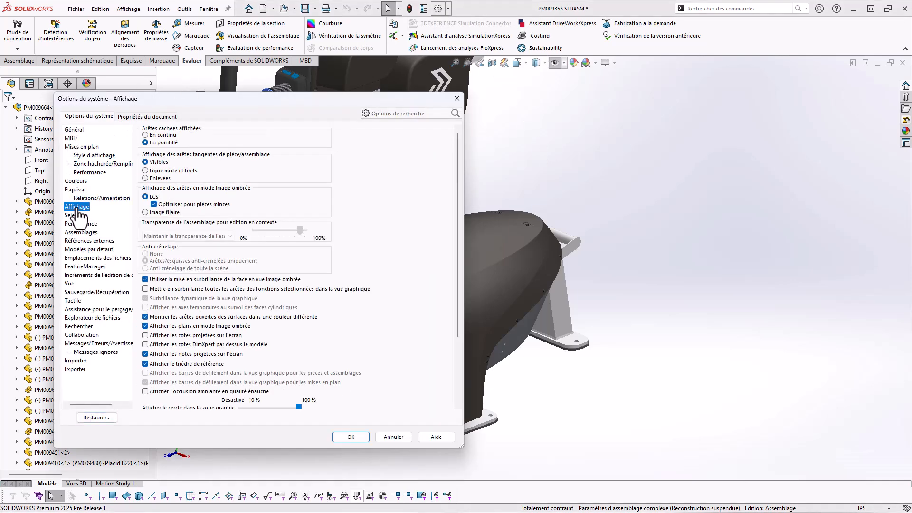
scroll(401, 238, down, 5)
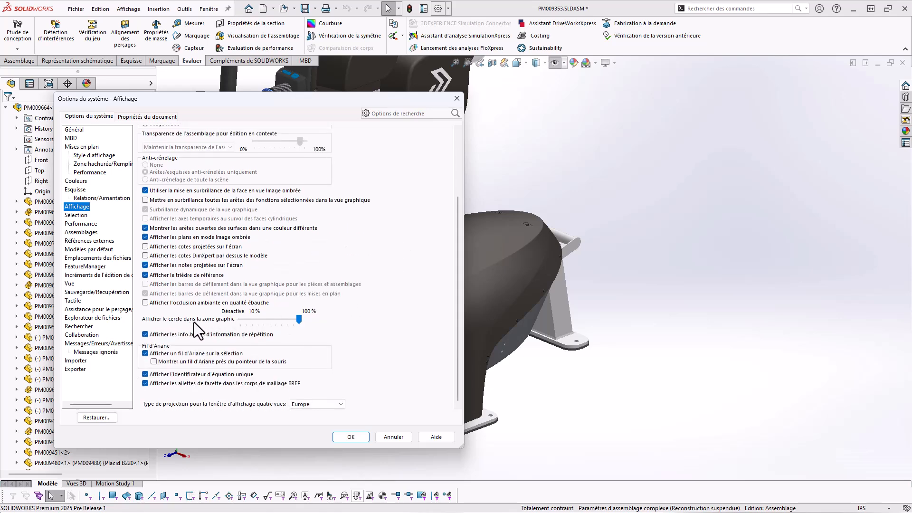
click(299, 318)
click(336, 438)
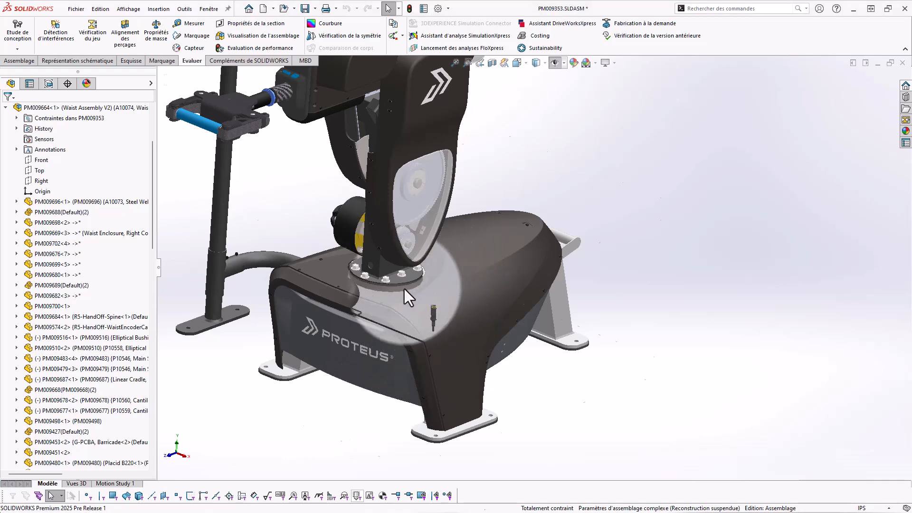
- Examine the base's interior through the semi-transparent circle, selecting the tube near the front of the base
scroll(402, 290, down, 5)
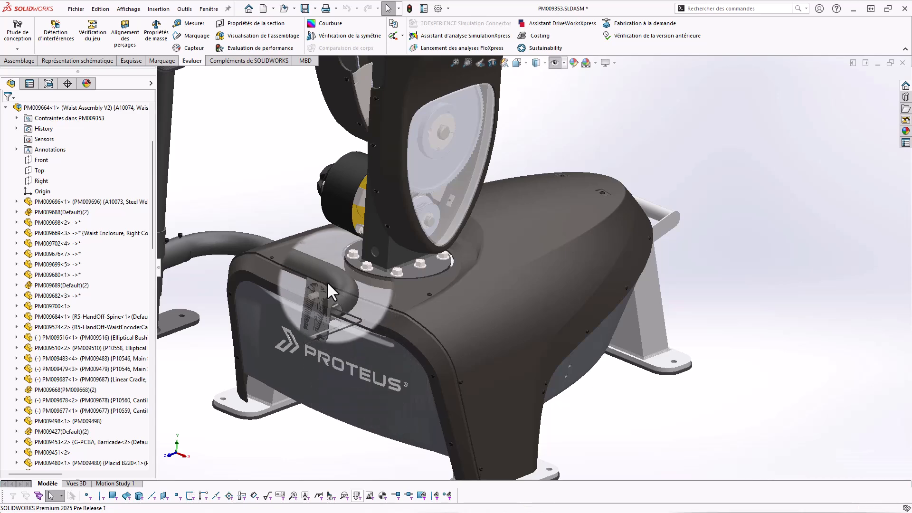
click(329, 282)
click(295, 253)
key(Escape)
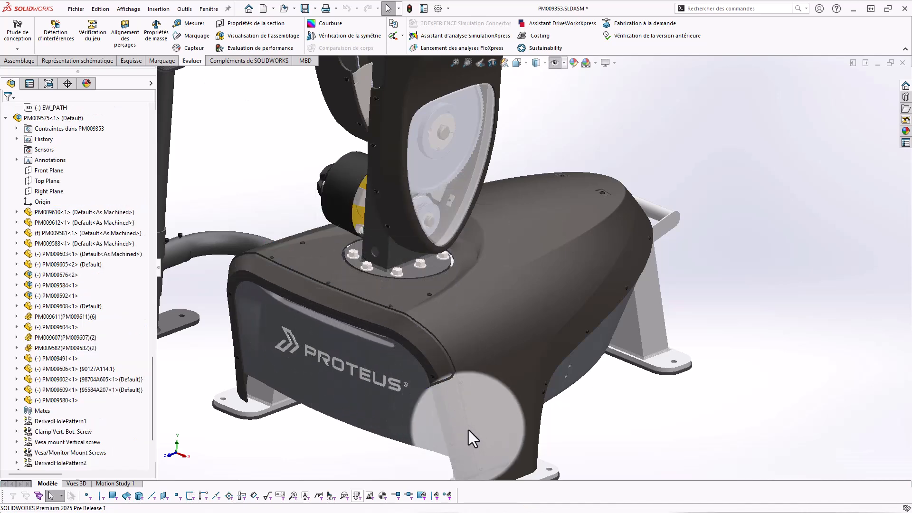
scroll(354, 361, up, 5)
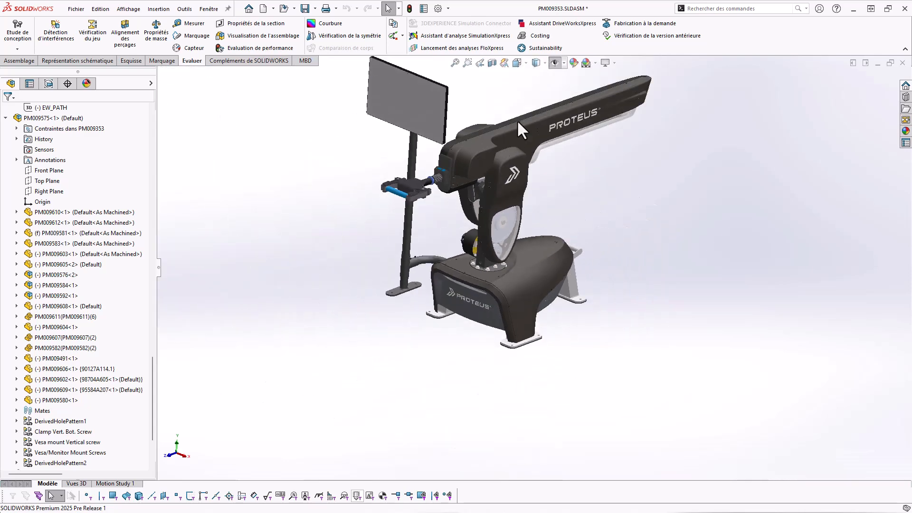
scroll(518, 119, down, 1)
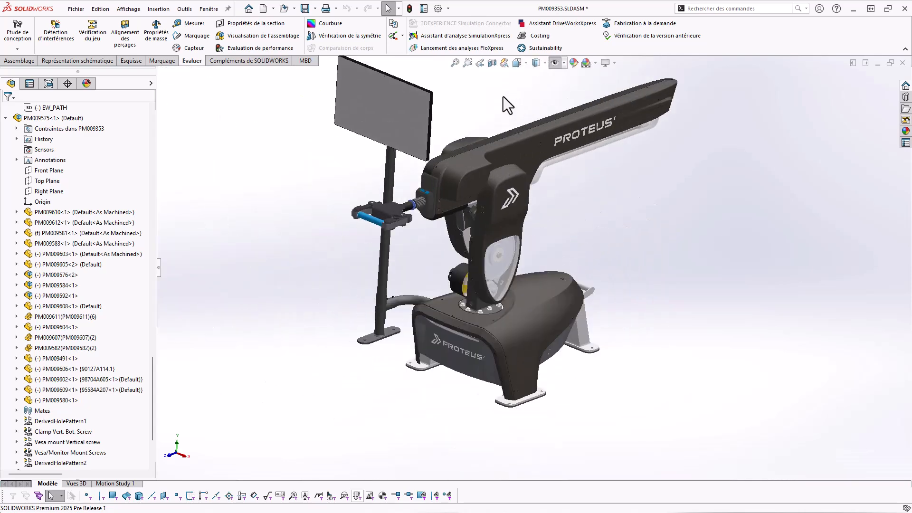
- Locate the command that inserts a SpeedPak instance of an existing subassembly, without running it
click(160, 9)
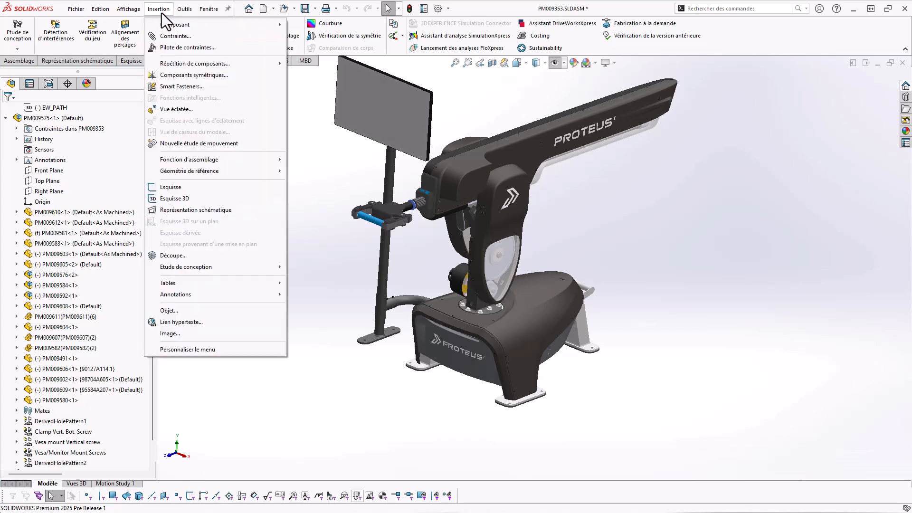
mouse_move(164, 25)
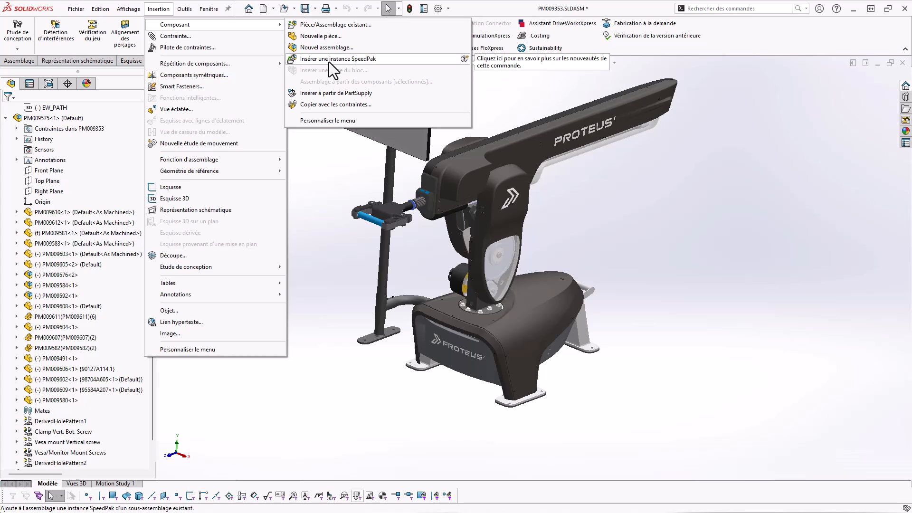
click(327, 190)
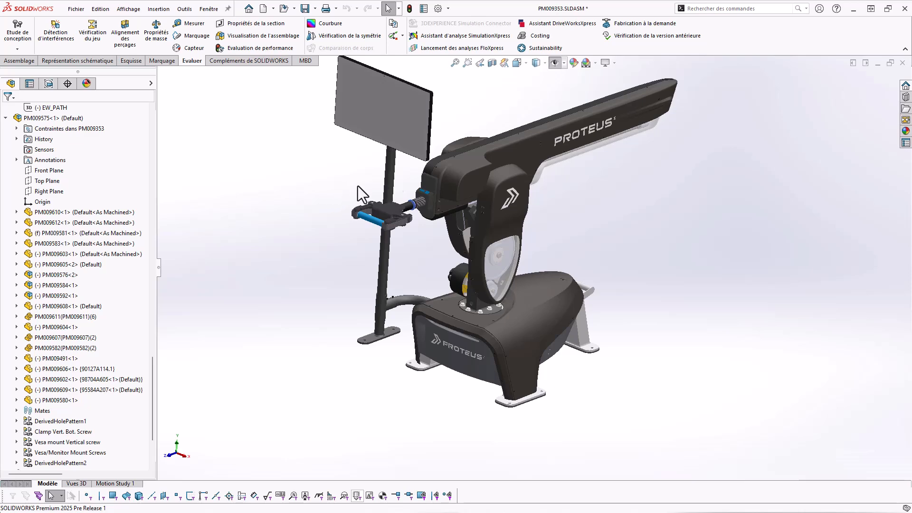
- Close the PM009353 assembly without saving the modified documents, and close the PM009408 screw part
click(903, 63)
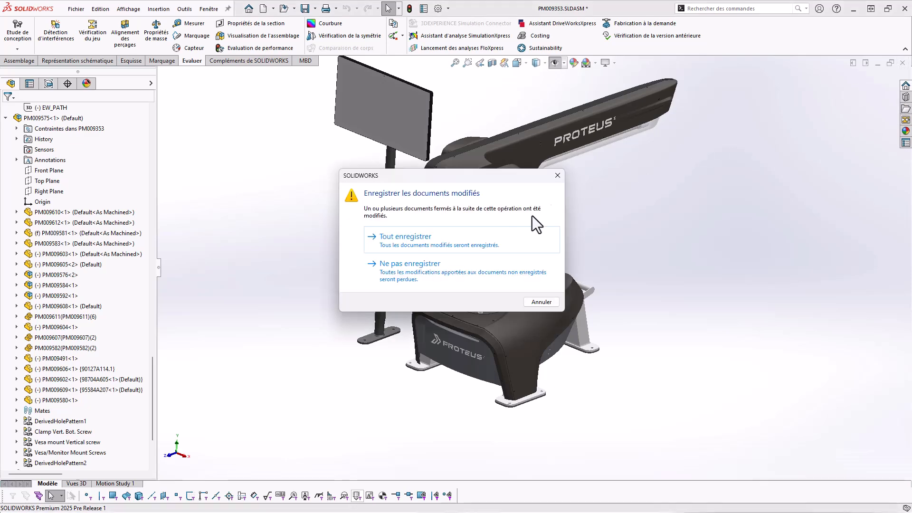
click(404, 276)
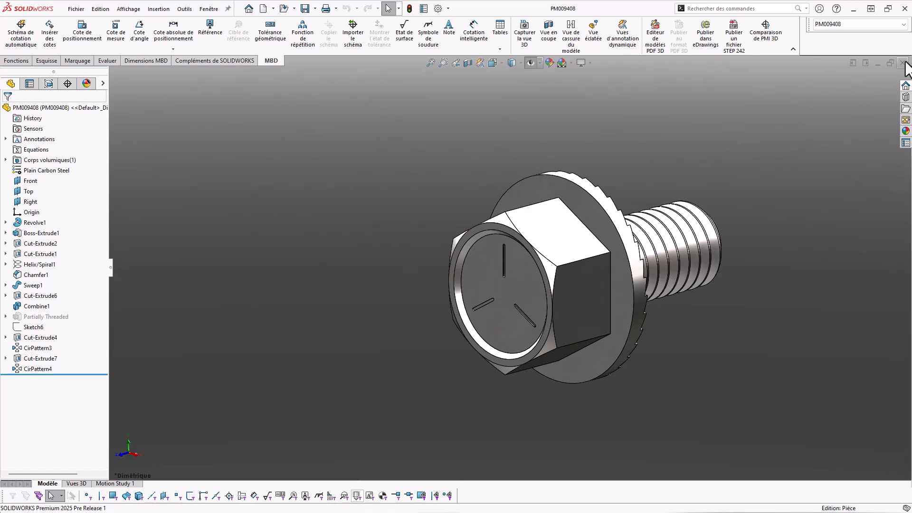
click(904, 63)
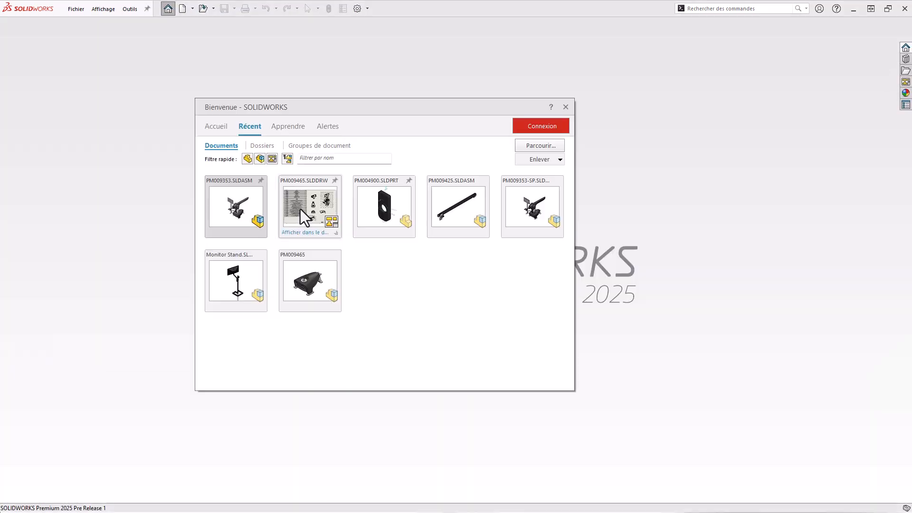
- Open the recent assembly PM009353.SLDASM in Large Design Review mode, without enabling assembly editing
mouse_move(261, 236)
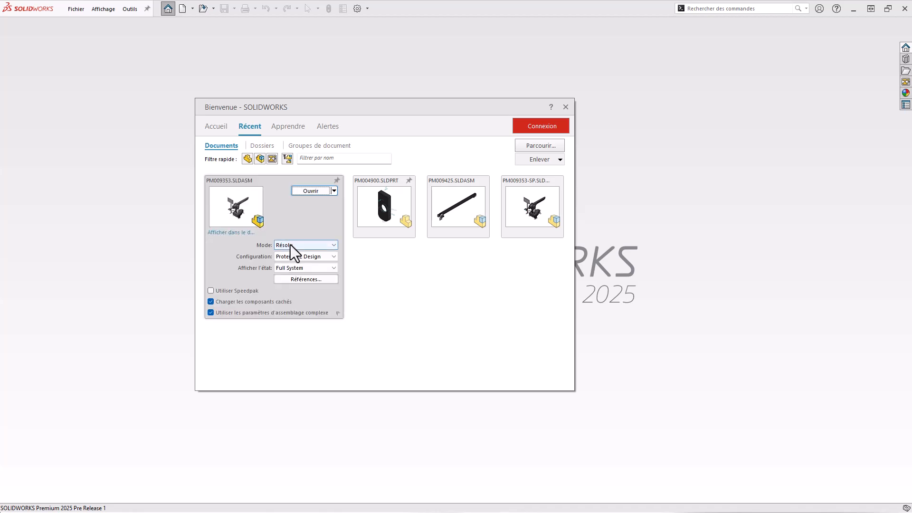
click(303, 245)
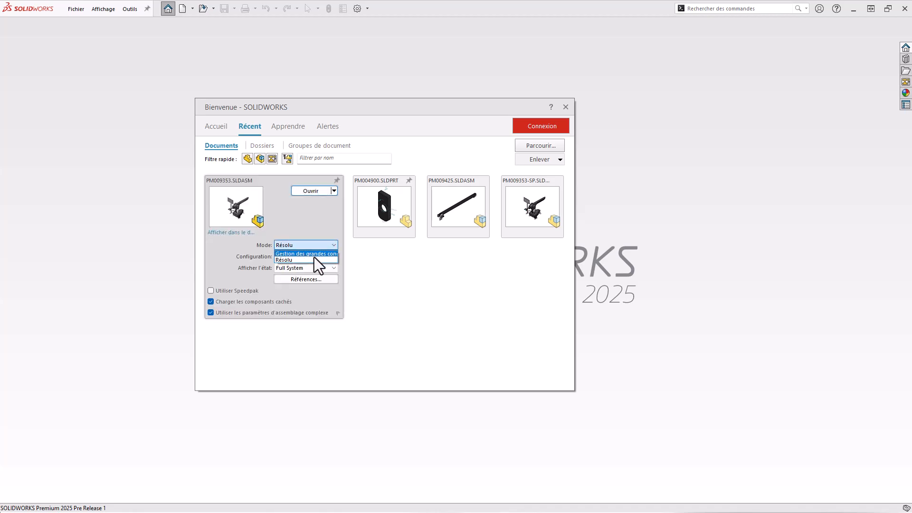
click(314, 255)
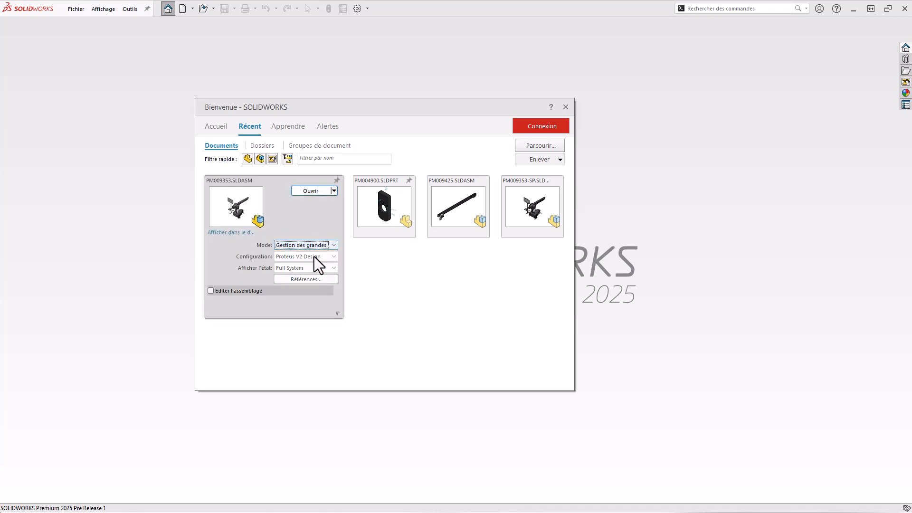
click(308, 192)
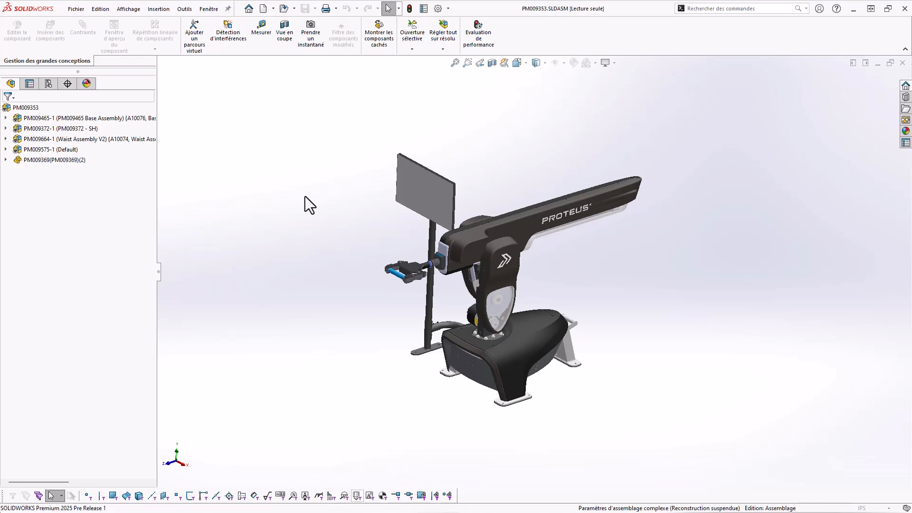
- Select a part of the hand attachment and examine its parent assemblies PM009372-1, PM009629-1 and PM009646-1 through the component hierarchy
scroll(344, 230, down, 5)
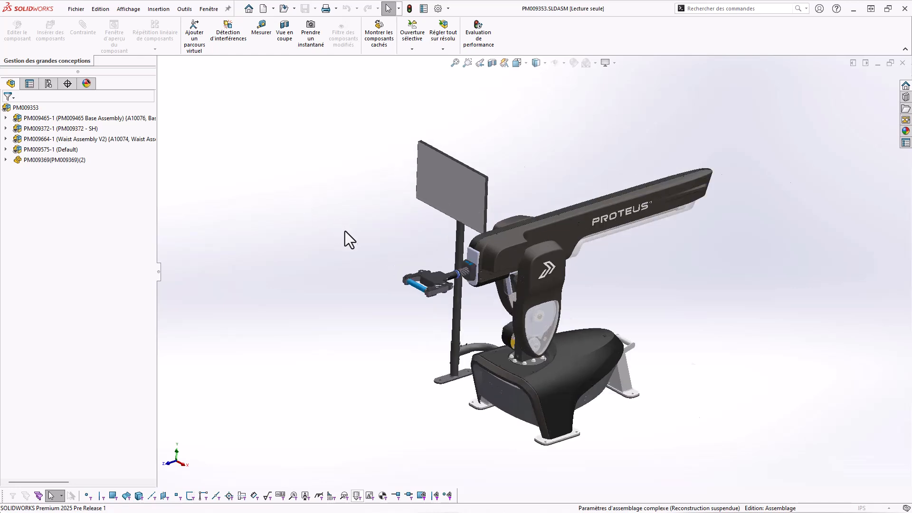
click(489, 298)
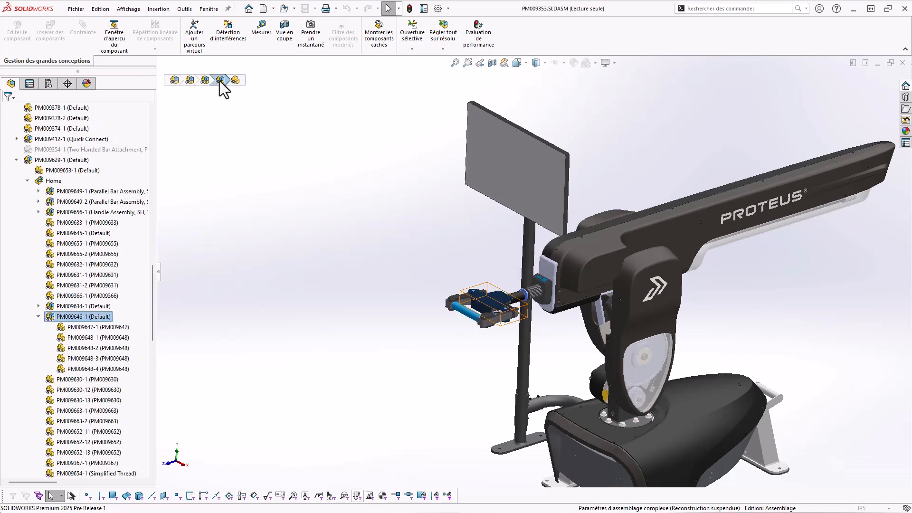
click(193, 80)
click(193, 81)
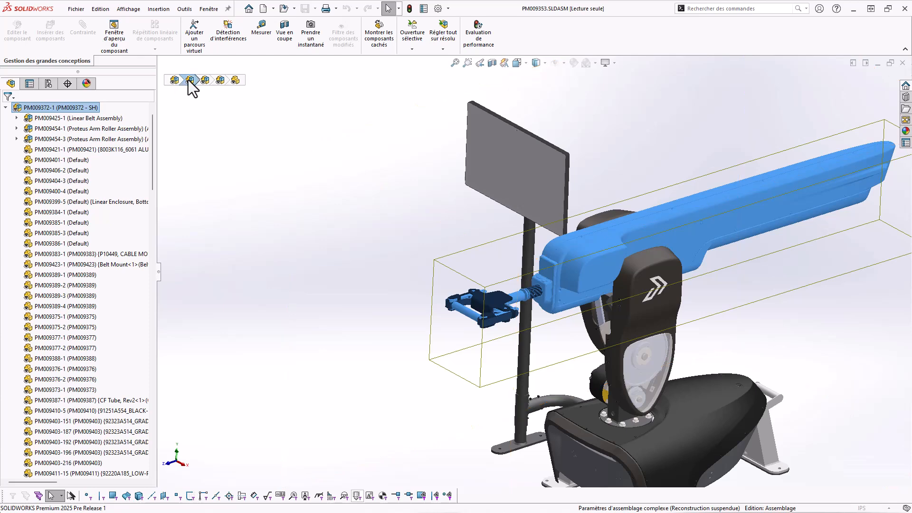
click(208, 81)
click(236, 81)
click(222, 81)
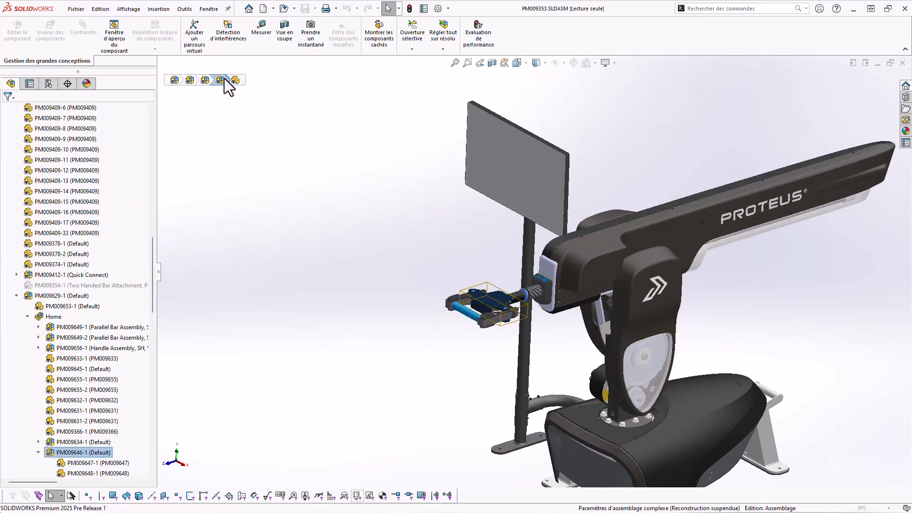
click(208, 80)
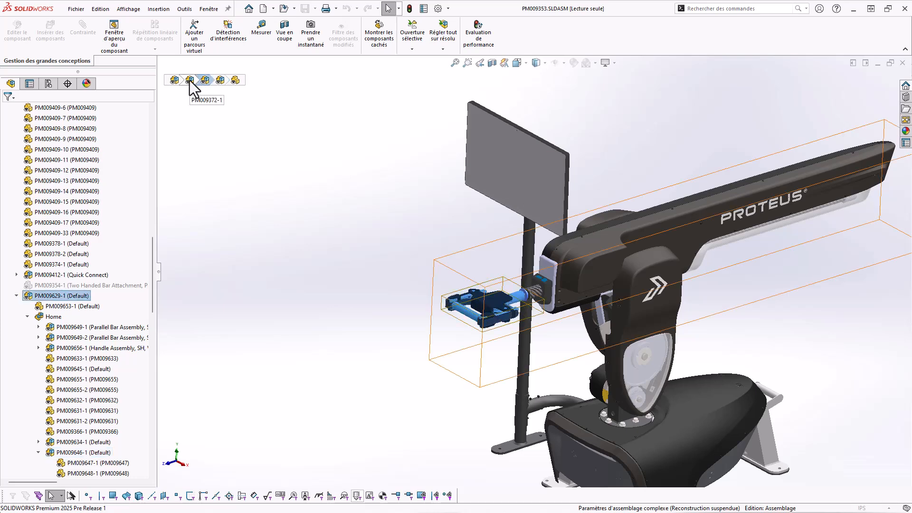
- Compare the parent assemblies PM009372-1 and PM009629-1 of the hand attachment through the component hierarchy, and clear the selection
click(190, 81)
click(205, 80)
click(192, 80)
click(203, 79)
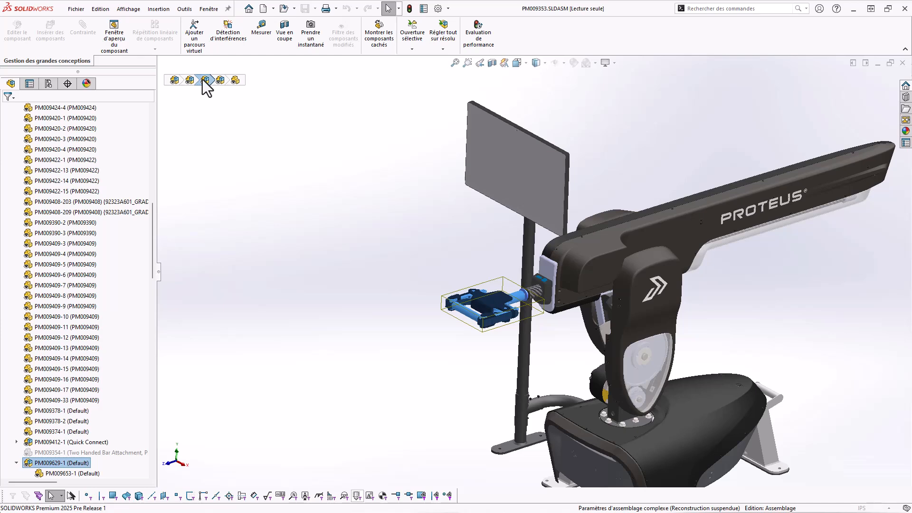
right_click(203, 79)
click(393, 310)
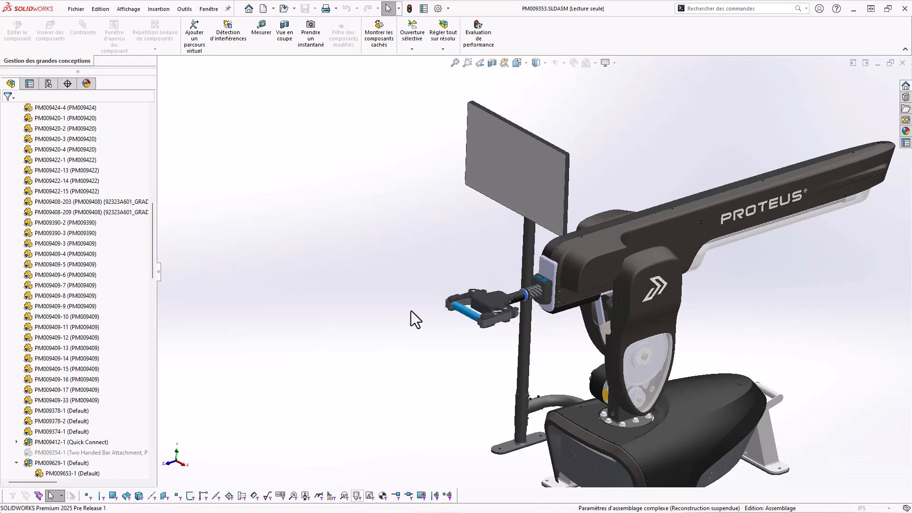
- Select a part of the hand attachment and open its parent assembly PM009629-1 in a component preview window
click(593, 270)
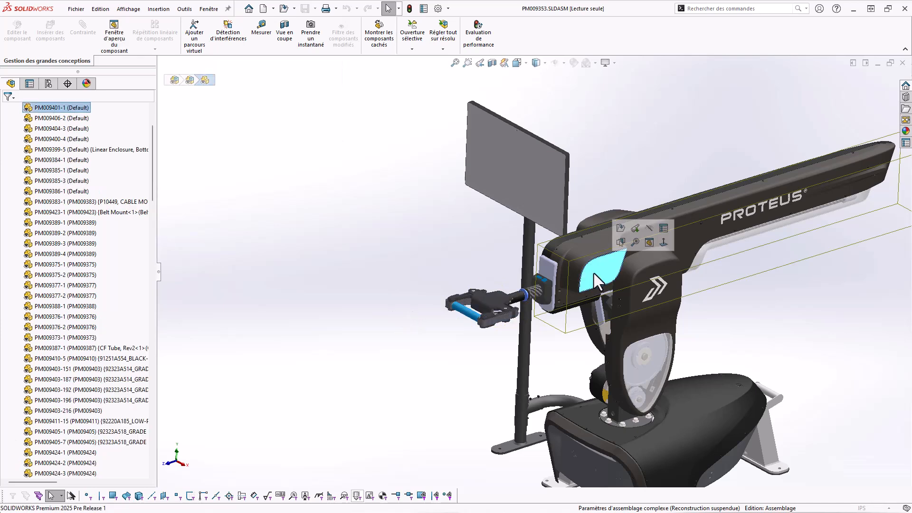
click(491, 294)
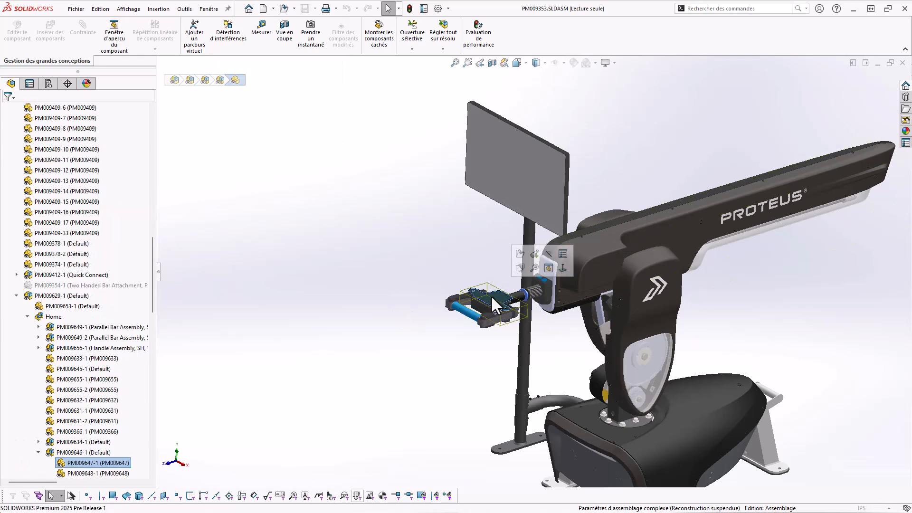
right_click(207, 81)
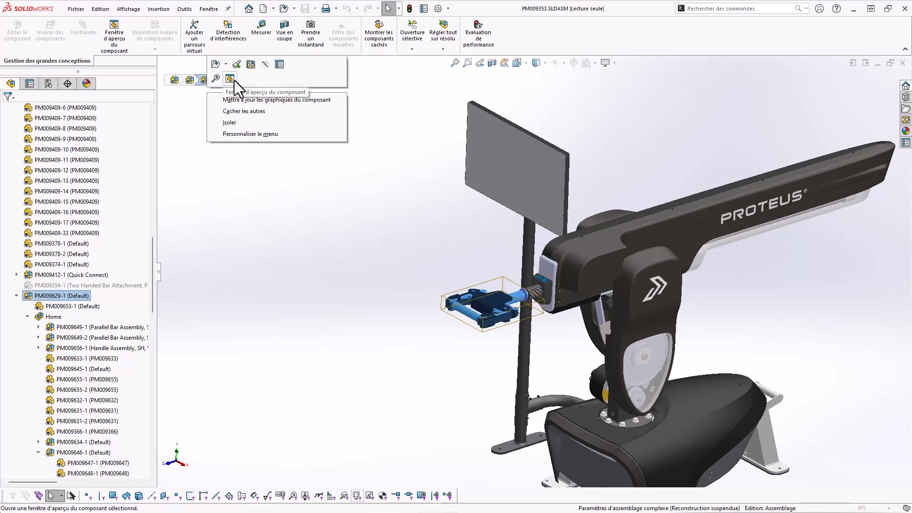
click(230, 79)
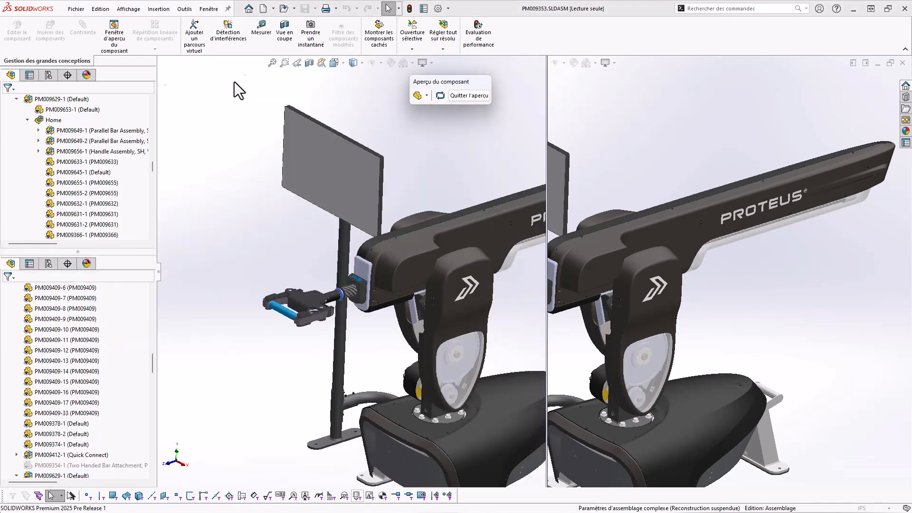
- Synchronize the view orientation of the main and preview windows and examine the hand attachment in both
middle_drag(258, 235, 225, 237)
mouse_move(645, 366)
middle_down()
mouse_move(680, 356)
mouse_move(659, 362)
middle_up()
middle_drag(230, 261, 231, 257)
mouse_move(650, 383)
middle_down()
mouse_move(637, 305)
mouse_move(629, 356)
mouse_move(654, 372)
middle_up()
click(440, 96)
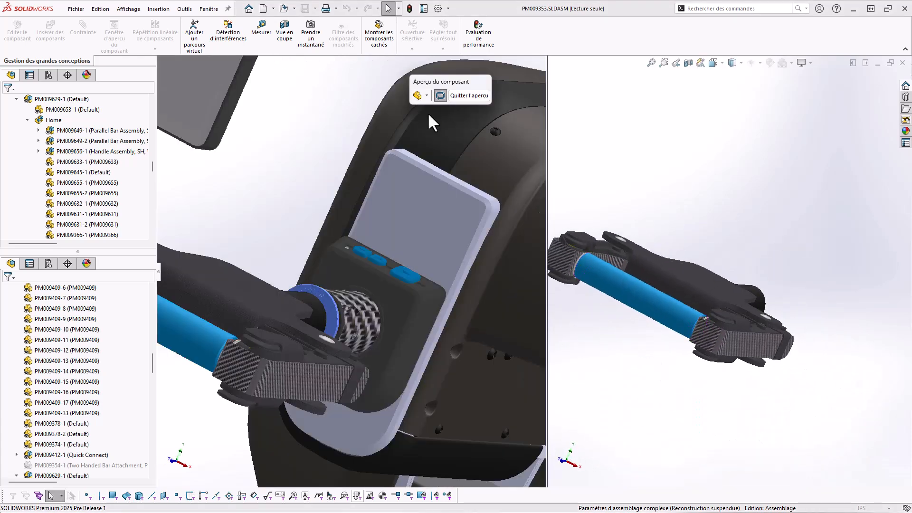
middle_drag(301, 241, 323, 263)
scroll(355, 292, up, 4)
middle_drag(355, 292, 319, 288)
middle_drag(663, 285, 696, 341)
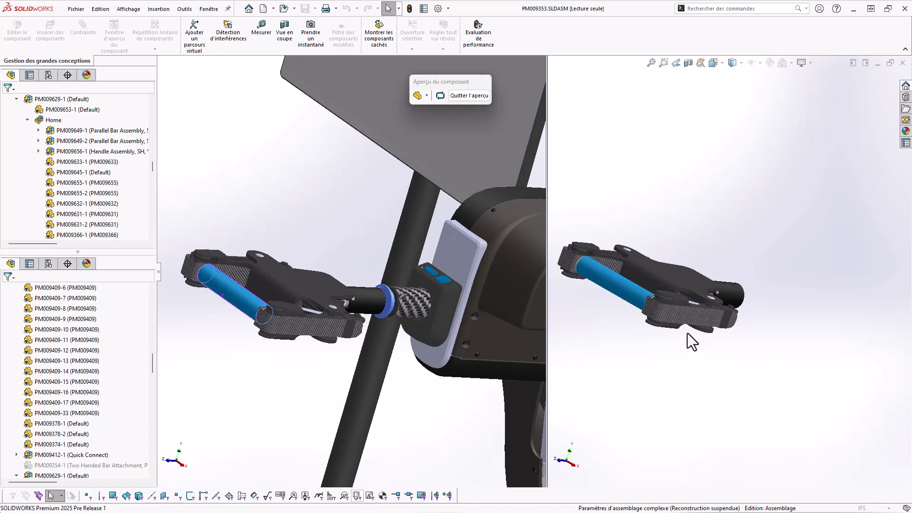
middle_drag(673, 261, 671, 256)
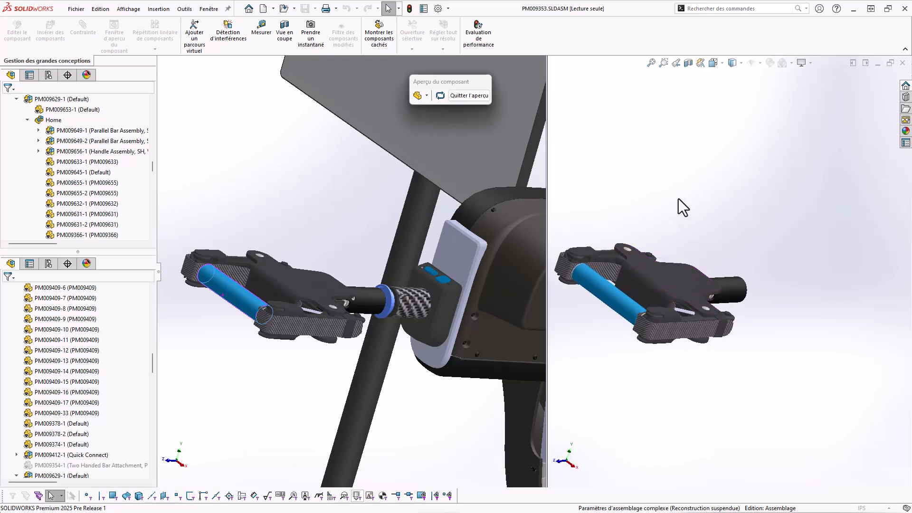
- Hide the handle's blue grip PM009659-1 and the sleeve PM009658-1 beneath it to expose the handle shaft
scroll(597, 293, down, 5)
click(665, 280)
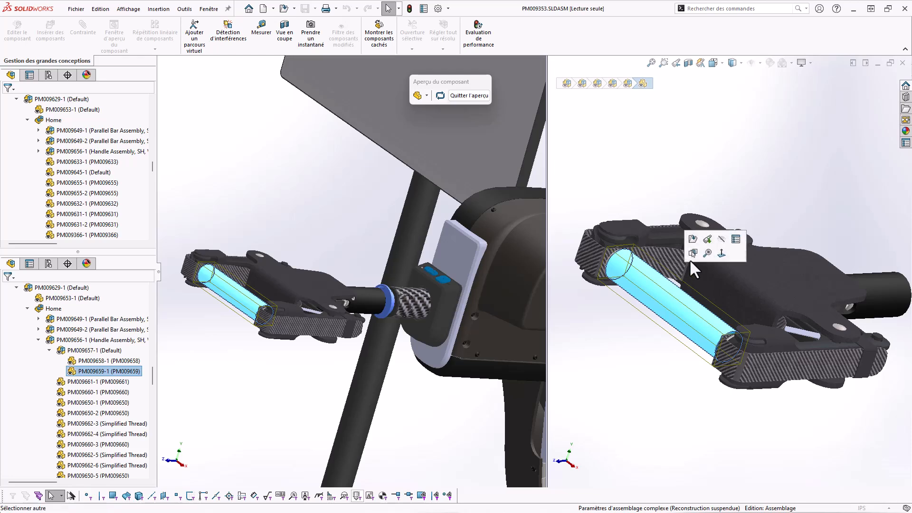
click(699, 249)
click(633, 271)
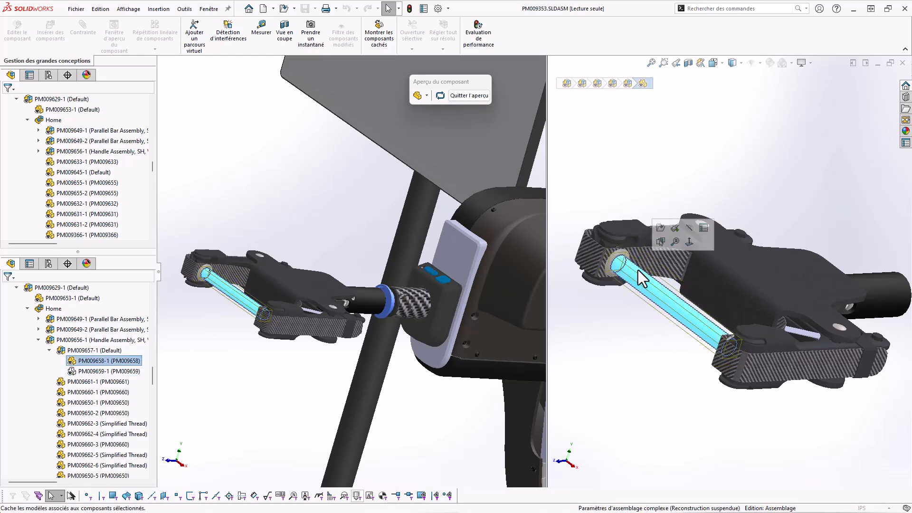
click(689, 235)
scroll(632, 263, down, 5)
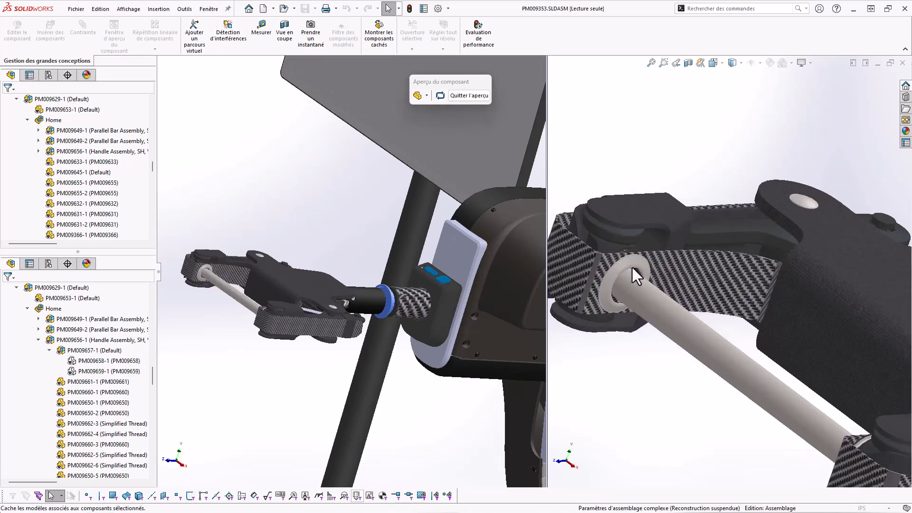
scroll(688, 278, down, 1)
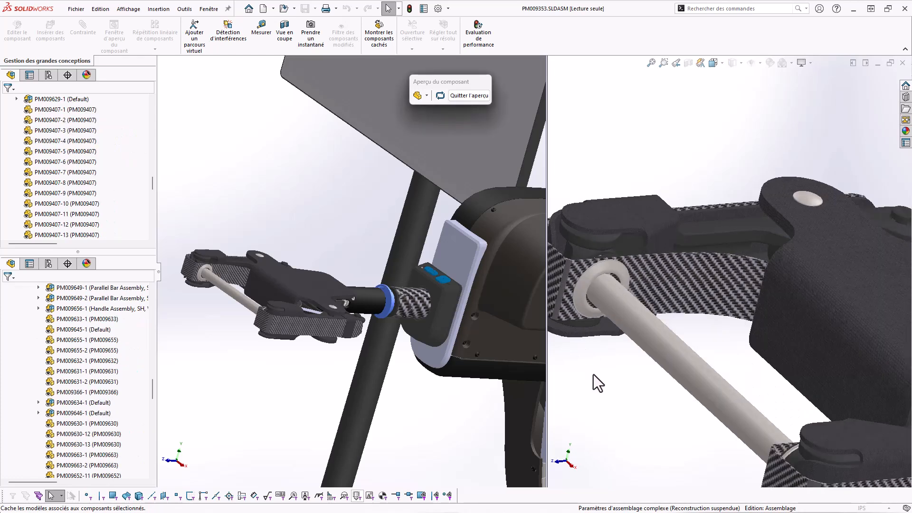
- Calculate interference between the handle shaft PM009661-1 and the carbon bracket PM009642-1, examine the result, and exit the check
click(228, 38)
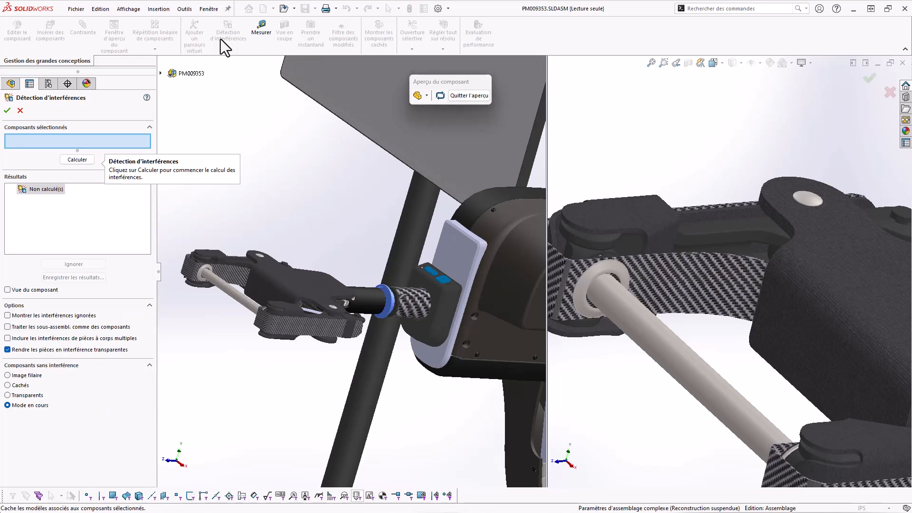
click(669, 356)
click(685, 289)
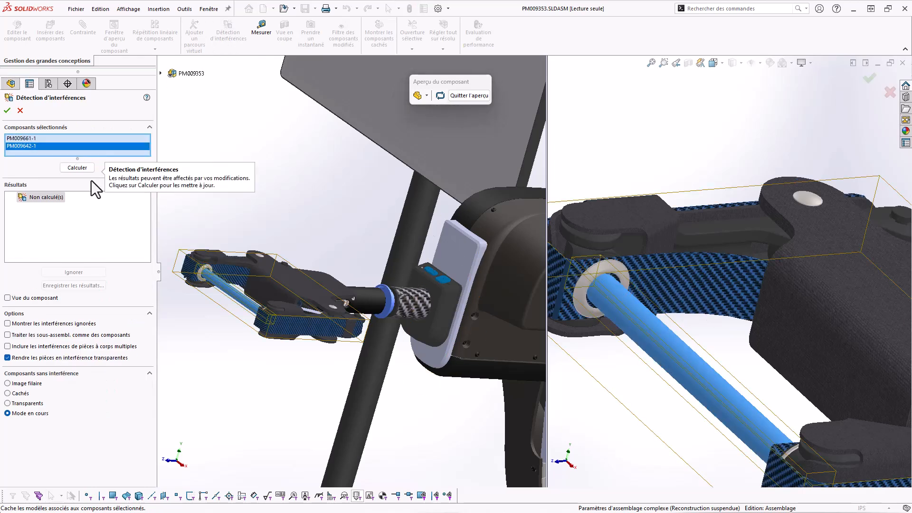
click(77, 167)
click(11, 197)
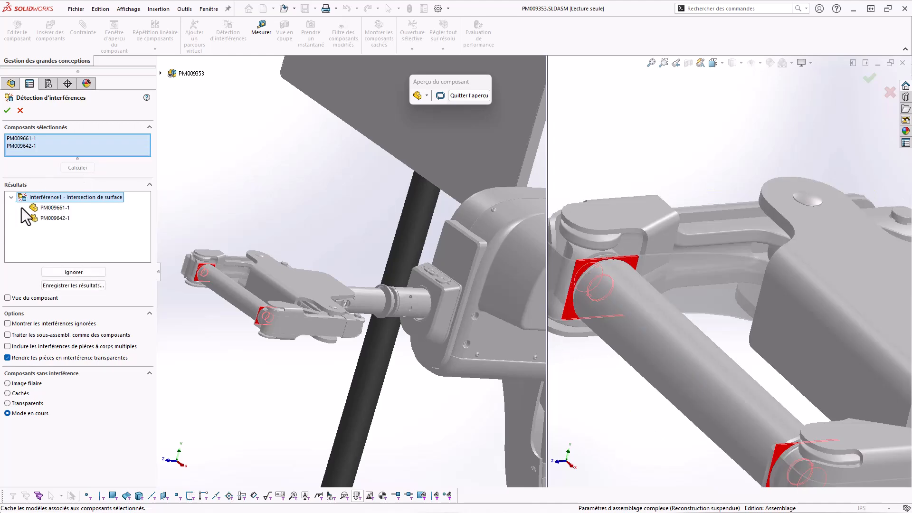
click(54, 208)
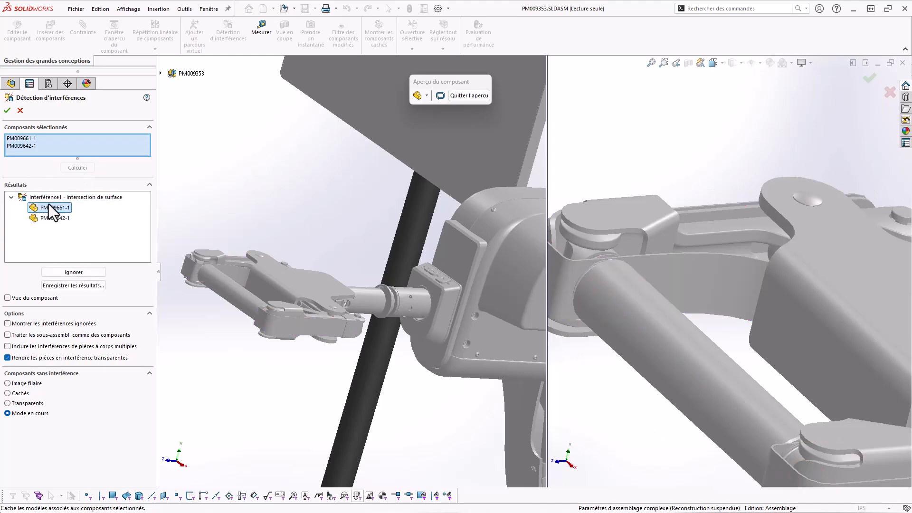
click(20, 110)
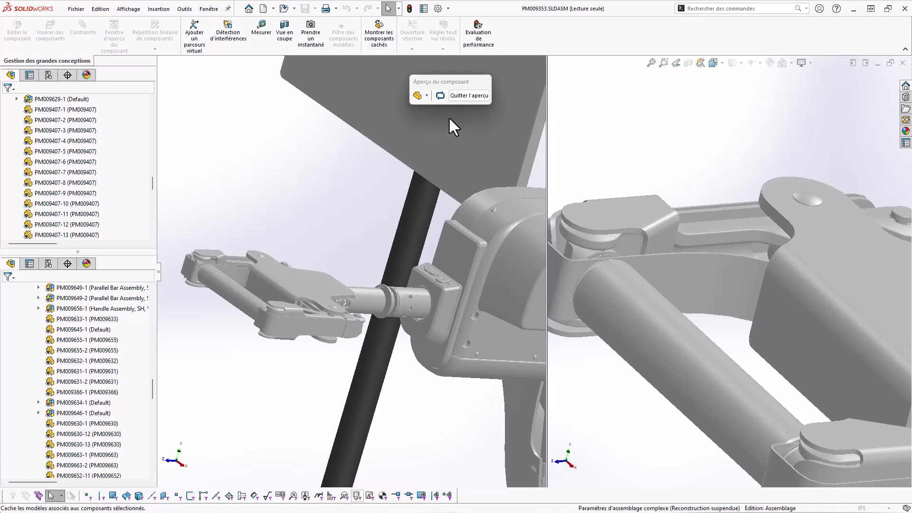
- Exit the component preview and open the hand attachment assembly PM009629-1 in Resolved mode in its own window
click(462, 96)
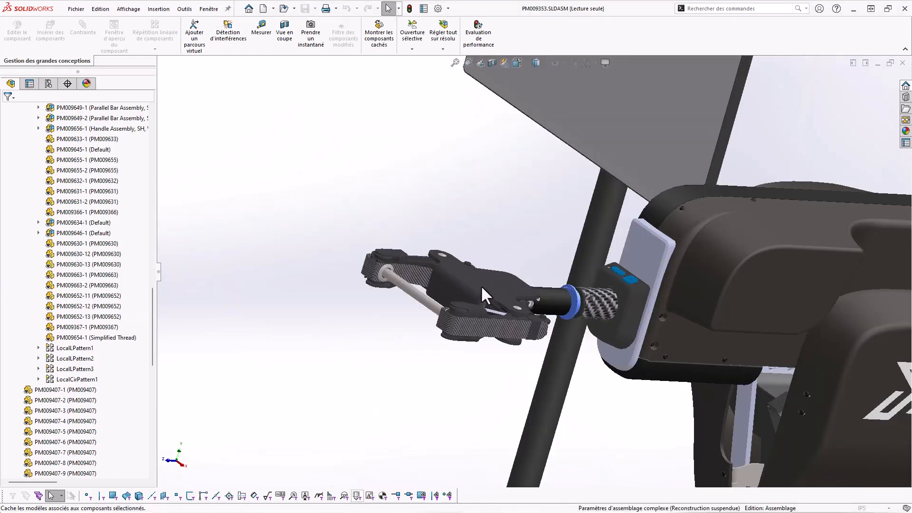
click(481, 285)
click(204, 79)
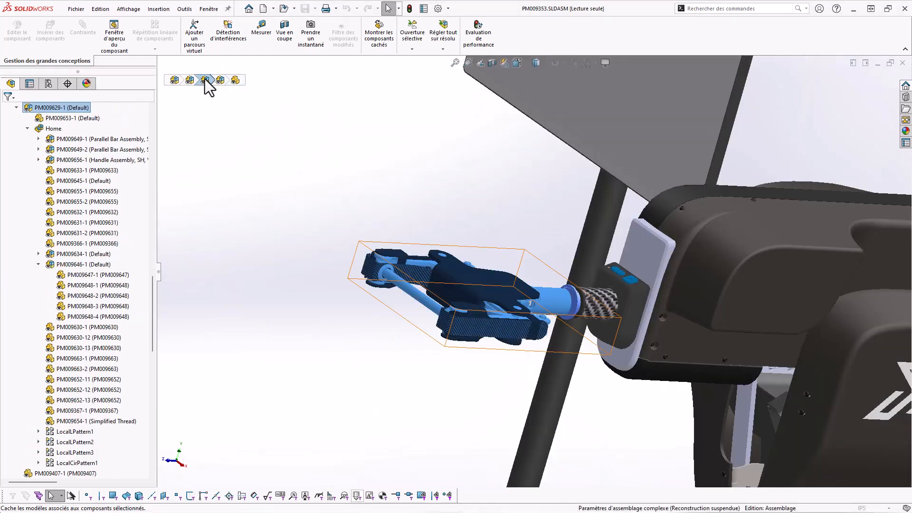
right_click(205, 78)
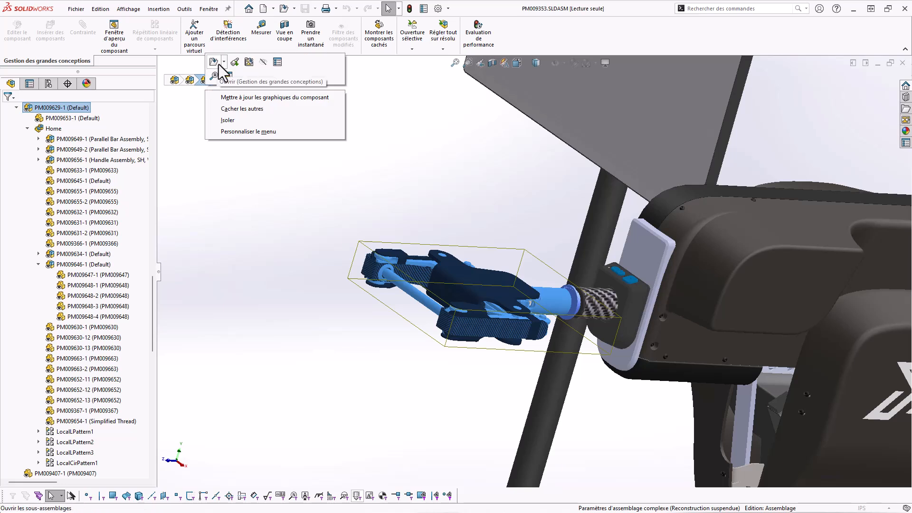
click(224, 63)
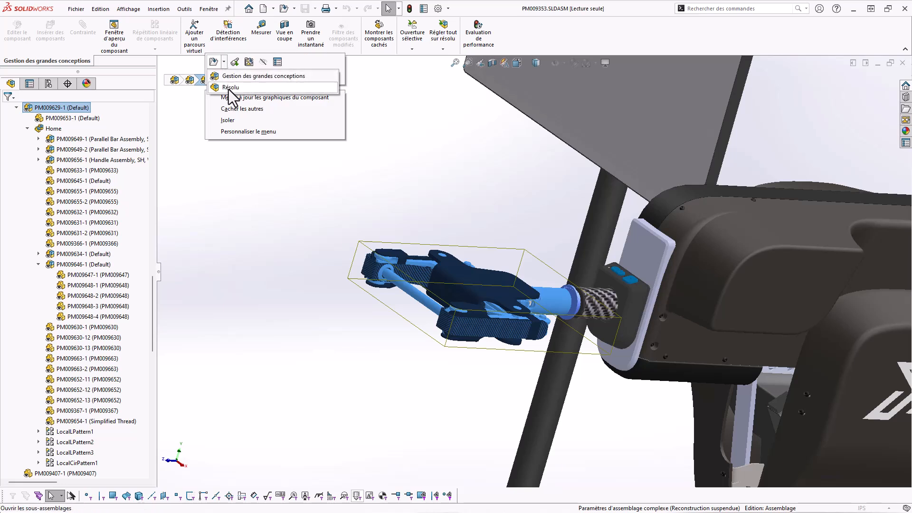
click(230, 88)
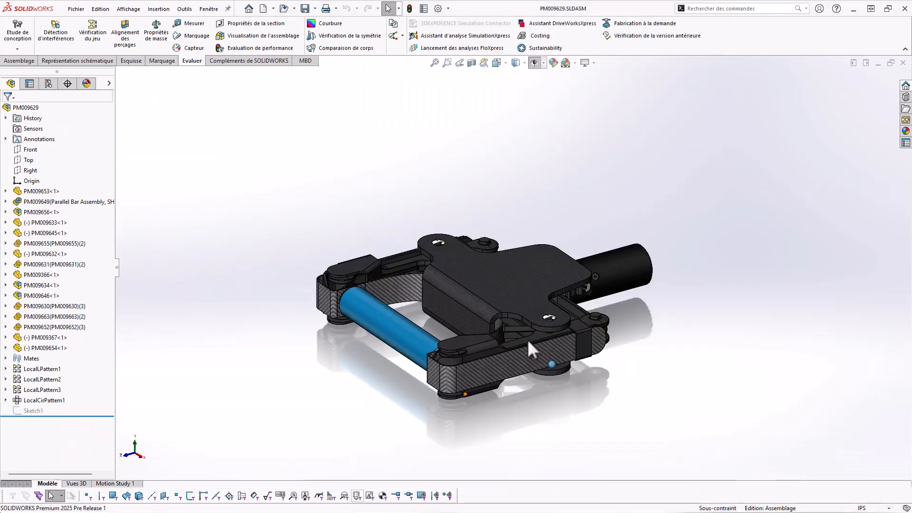
- Edit the carbon fibre bracket PM009642 in the context of the PM009629 assembly
scroll(325, 304, up, 4)
click(448, 269)
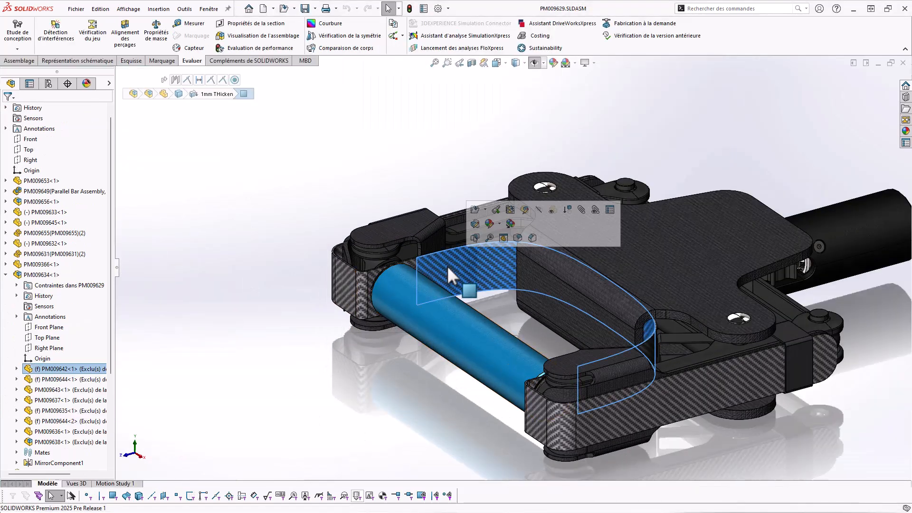
click(505, 237)
scroll(430, 270, up, 3)
- Set the diameter of the bracket's Handle Cut Out hole to 16 mm, rebuild, and return to editing the assembly
click(391, 309)
click(392, 310)
scroll(393, 309, up, 3)
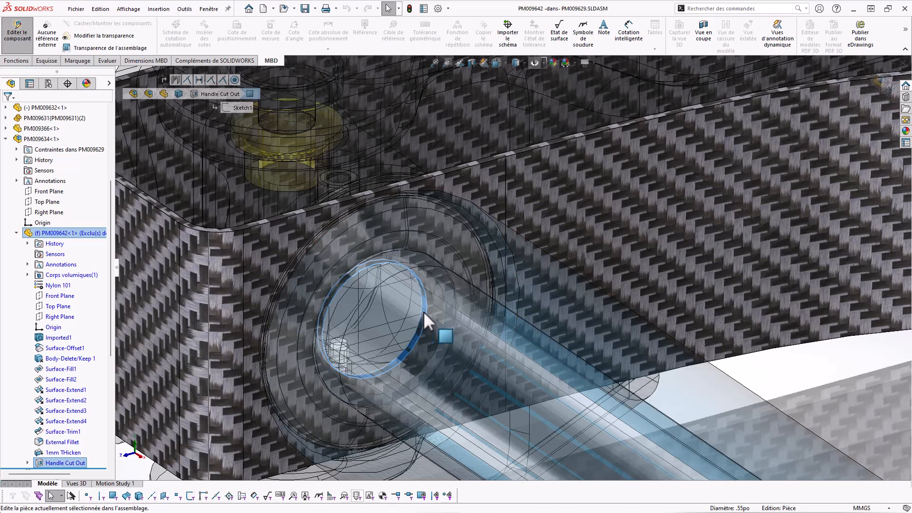
double_click(423, 312)
double_click(386, 327)
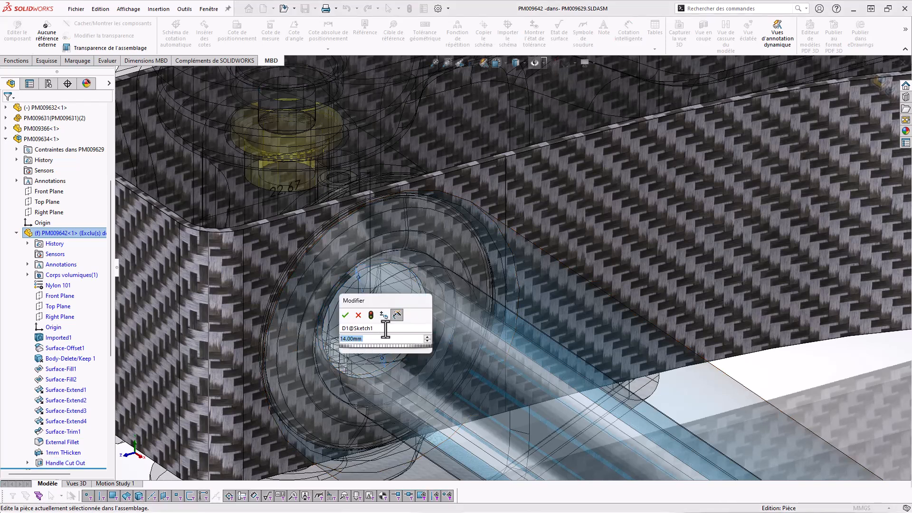
text(16)
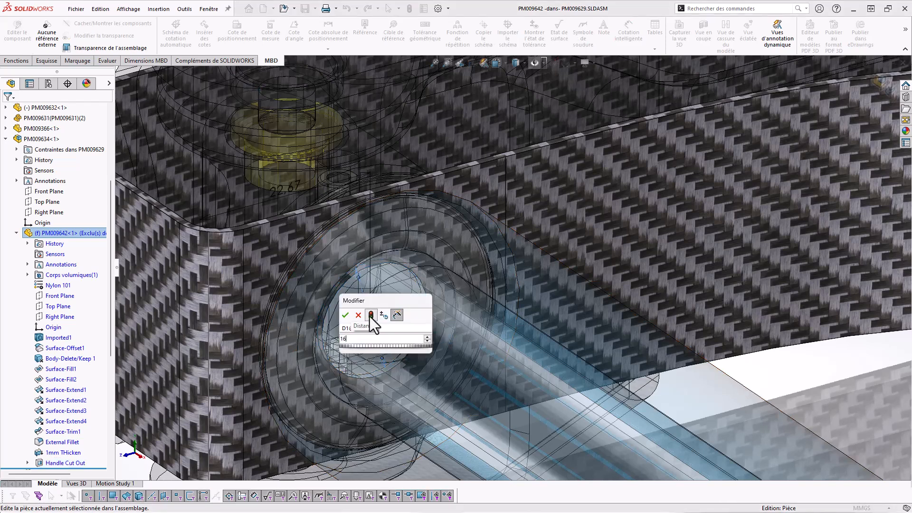
click(371, 315)
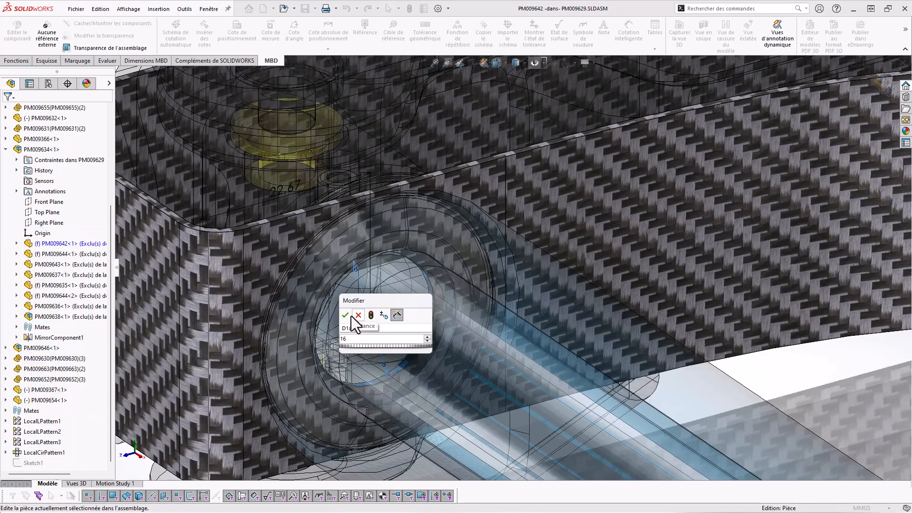
click(346, 316)
scroll(375, 317, up, 5)
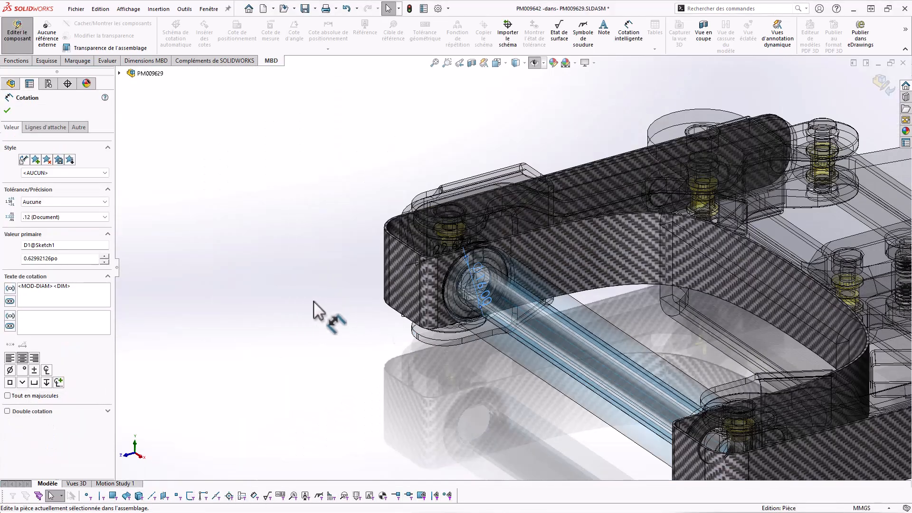
key(Escape)
ctrl+middle_drag(331, 298, 266, 295)
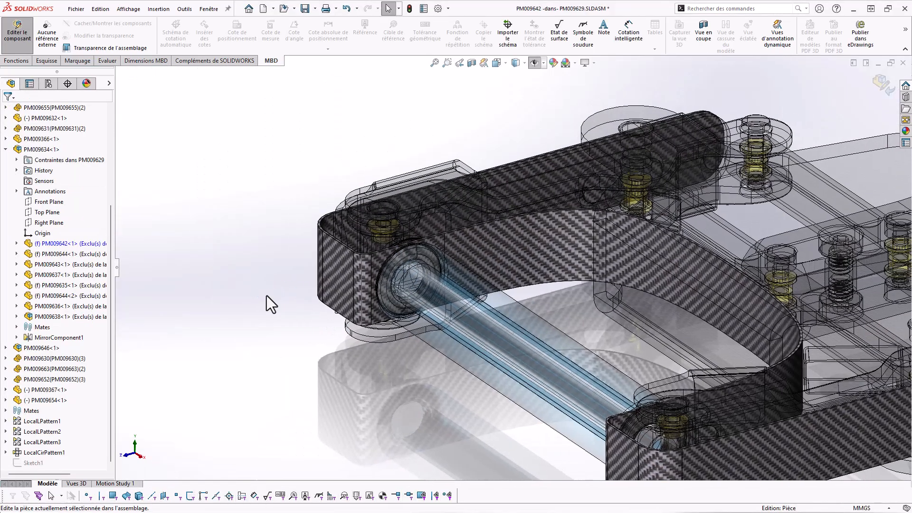
click(884, 90)
- Start an interference check, include carbon bracket PM009642, and hide the blue handle grip and the tube beneath it
click(63, 35)
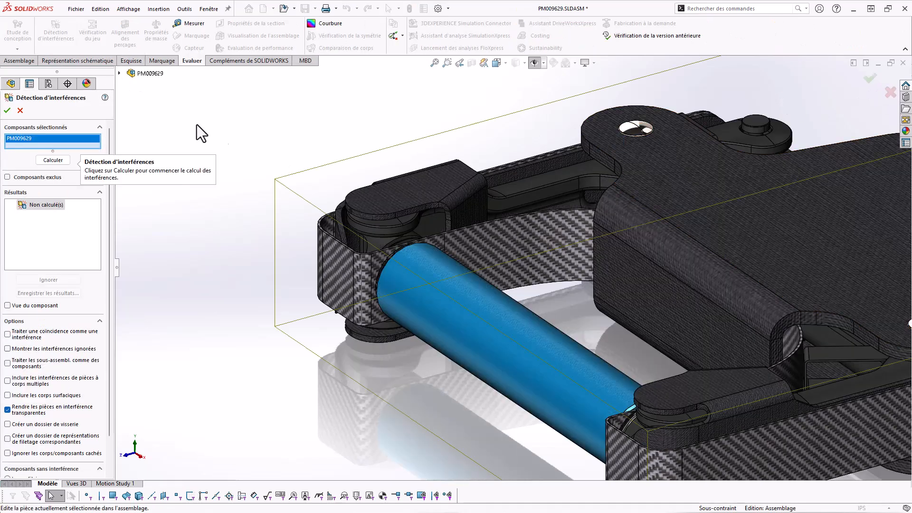
click(521, 252)
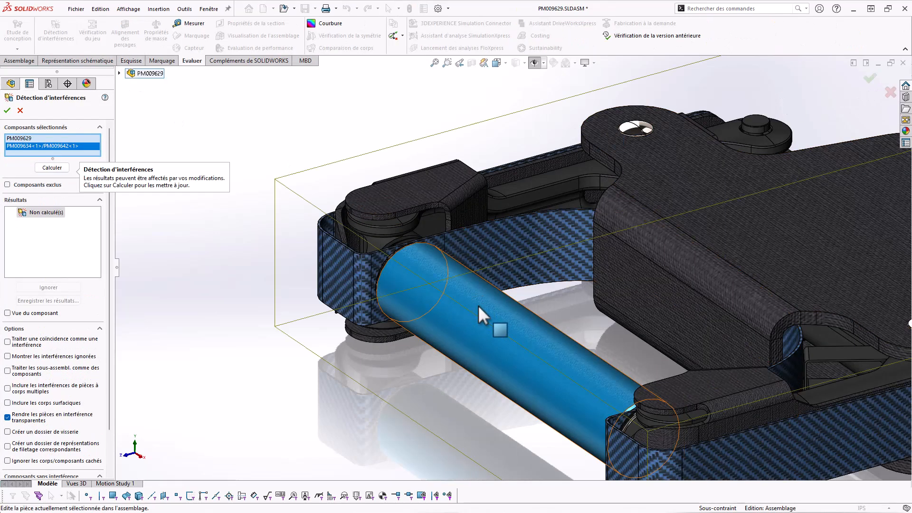
right_click(476, 307)
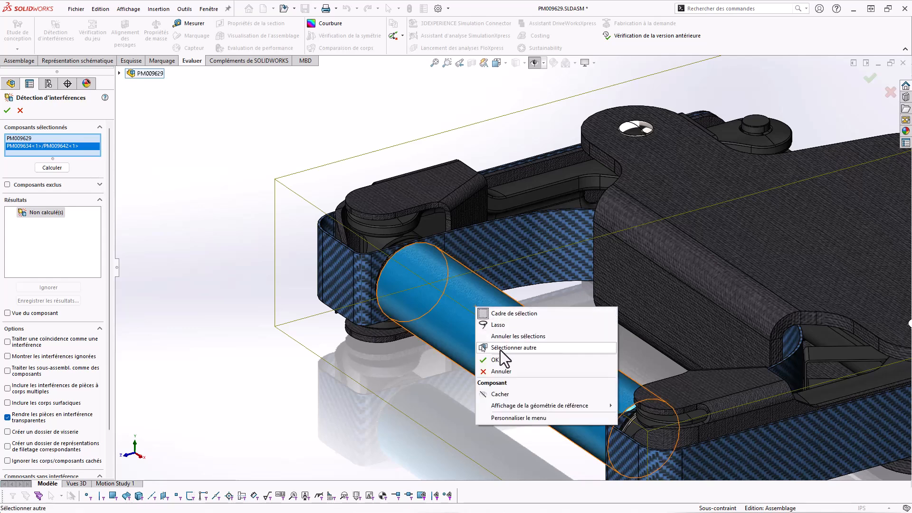
click(497, 394)
right_click(483, 326)
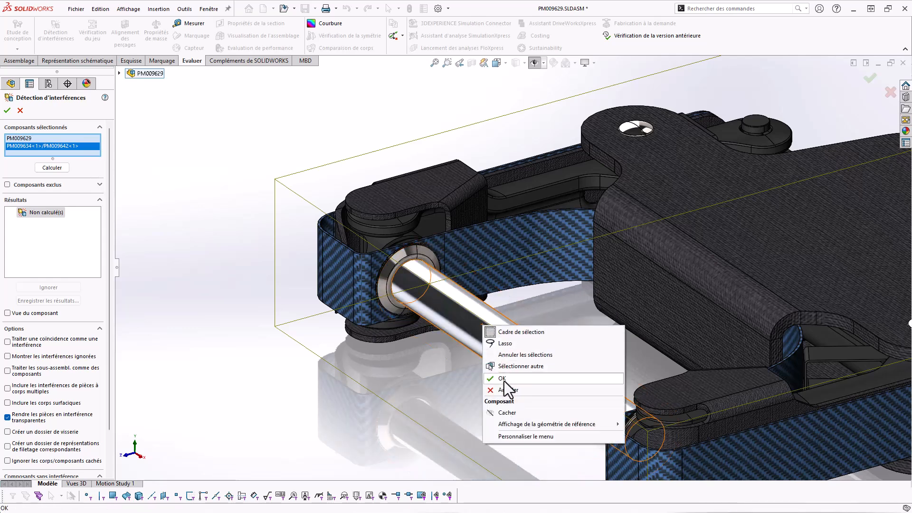
click(506, 412)
- Add handle shaft PM009661 to the check, calculate the interference, examine the listed results, and exit the check
click(468, 335)
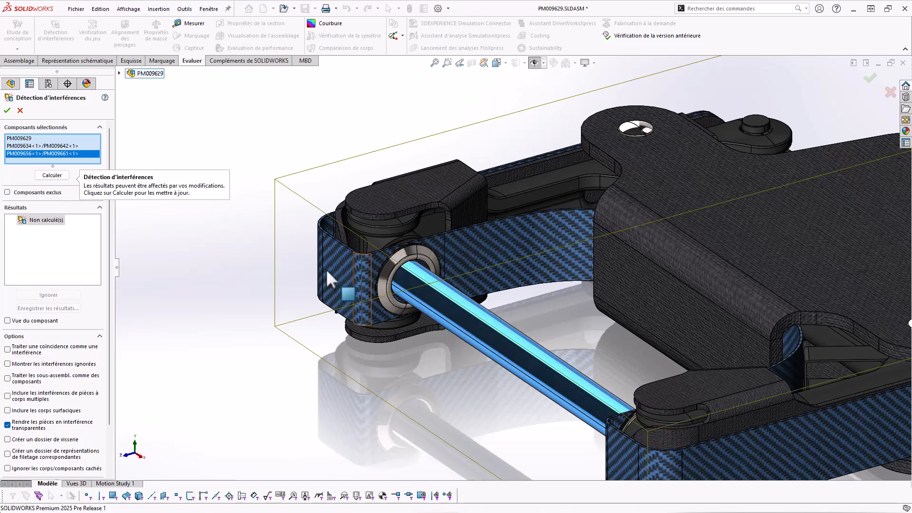
click(47, 176)
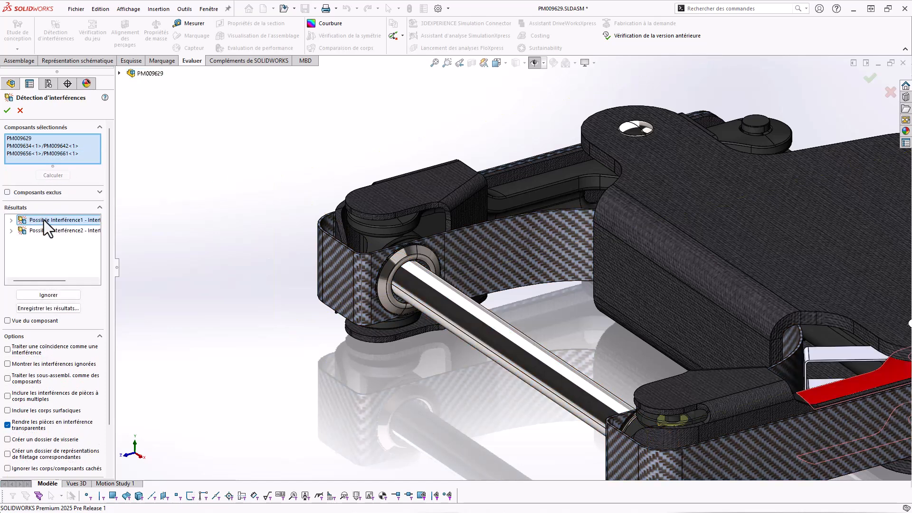
click(47, 232)
click(44, 219)
click(44, 230)
click(20, 110)
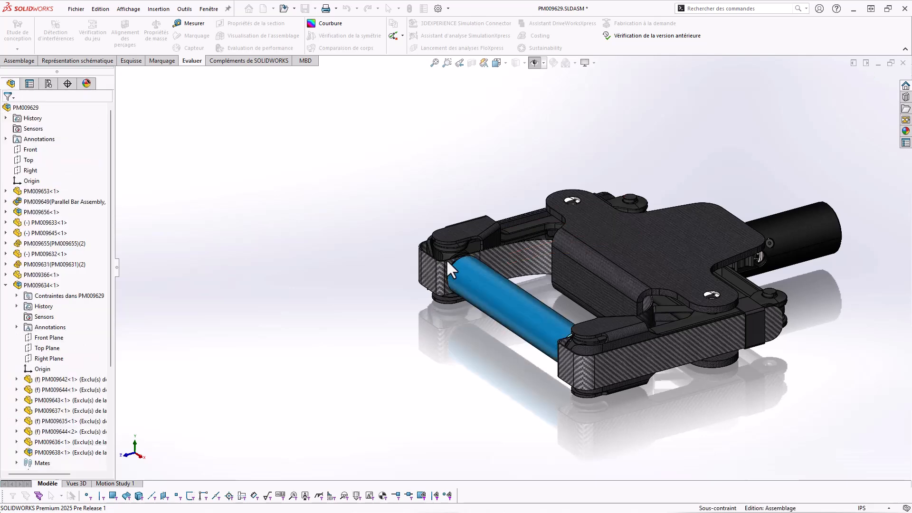
- Preview the Bumper, Parallel Bars, Pins and spacer, and QC Features display states in turn, and return to Full Assembly
ctrl+middle_drag(398, 213, 241, 169)
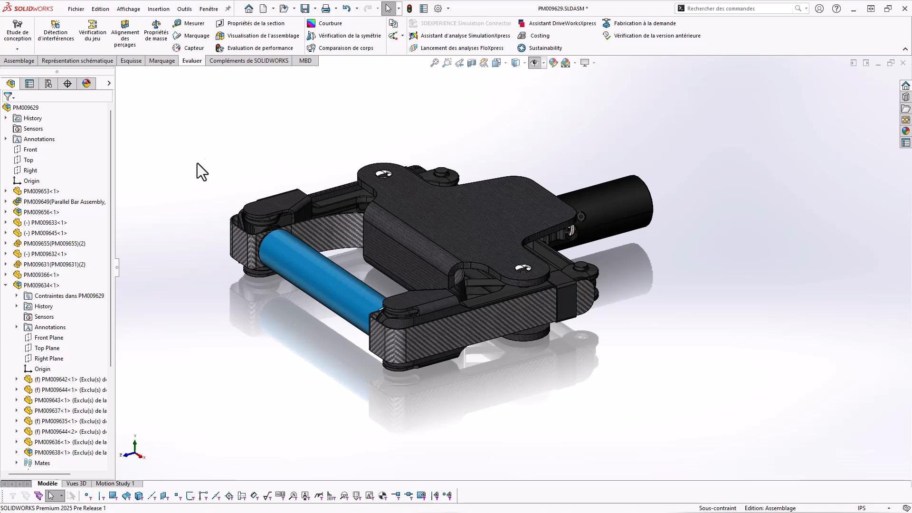
click(5, 285)
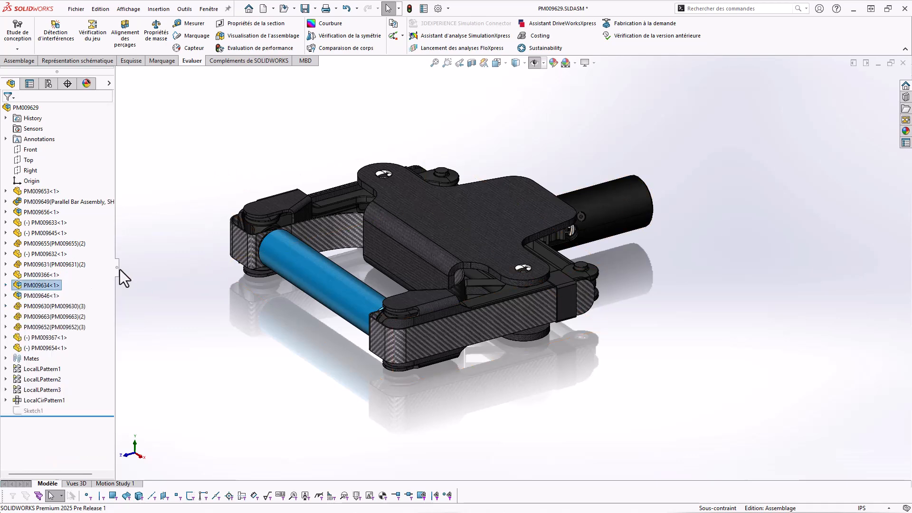
drag(118, 269, 125, 269)
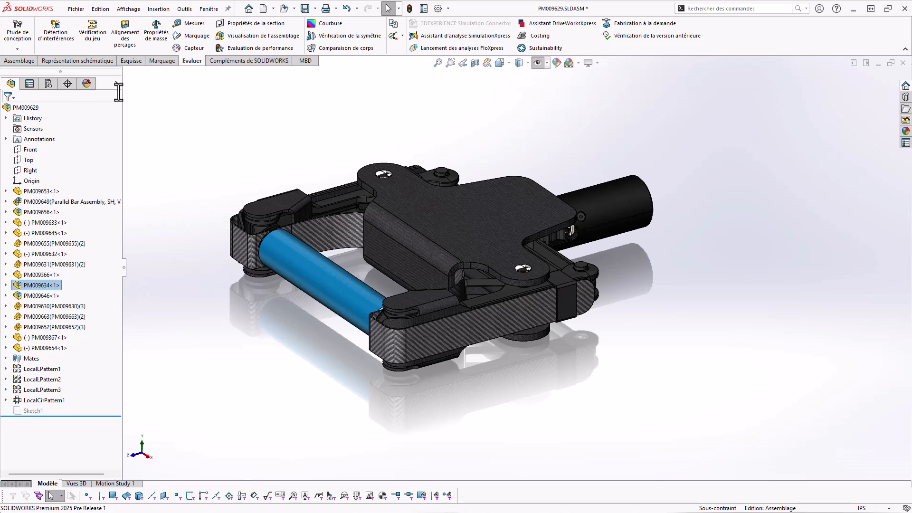
click(48, 84)
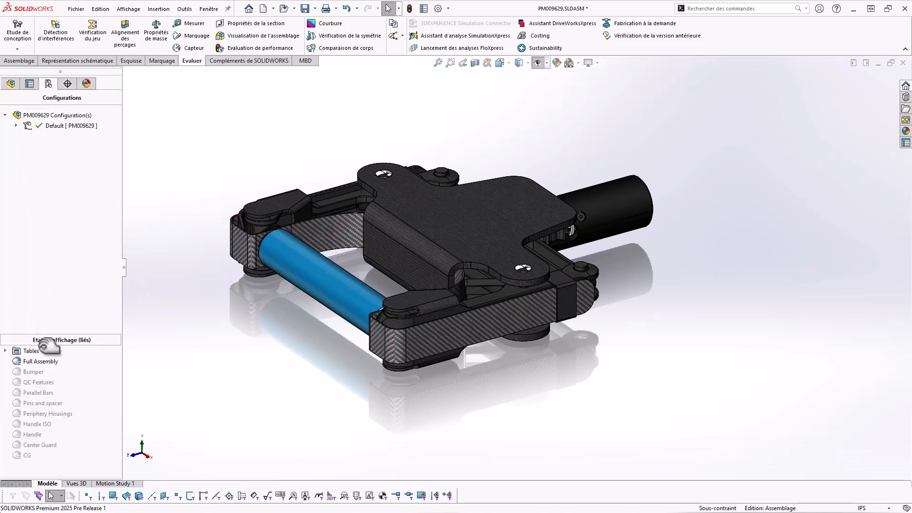
double_click(37, 373)
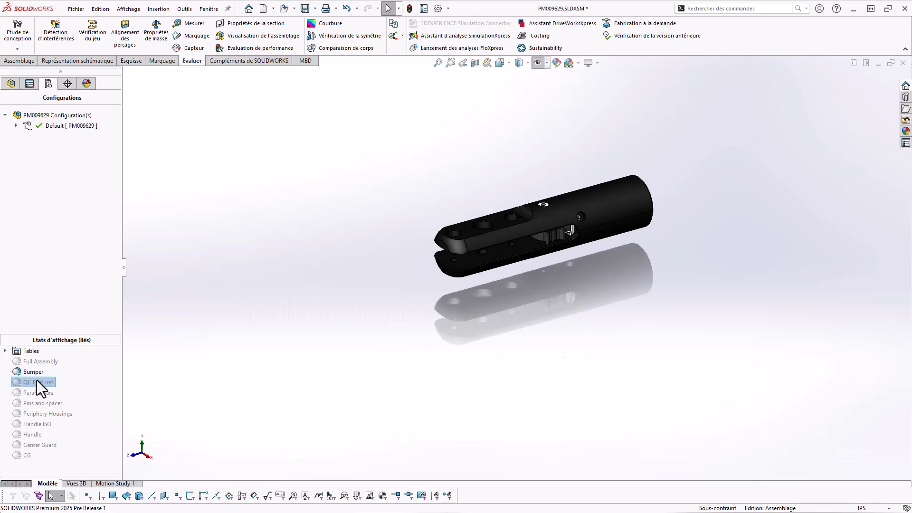
double_click(36, 393)
double_click(35, 403)
click(30, 392)
double_click(30, 382)
double_click(33, 361)
- Open the PM009629 assembly's display state table and hide the rows for referenced display states
double_click(16, 352)
click(43, 363)
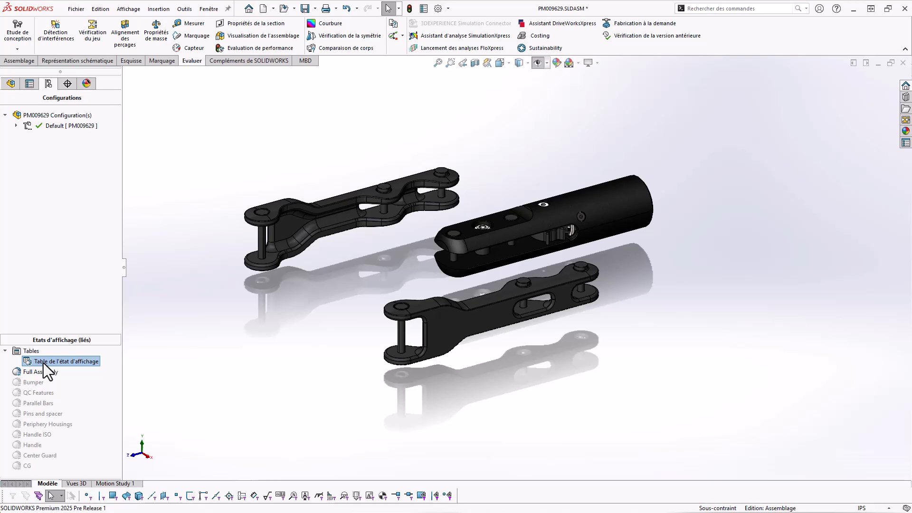
right_click(44, 363)
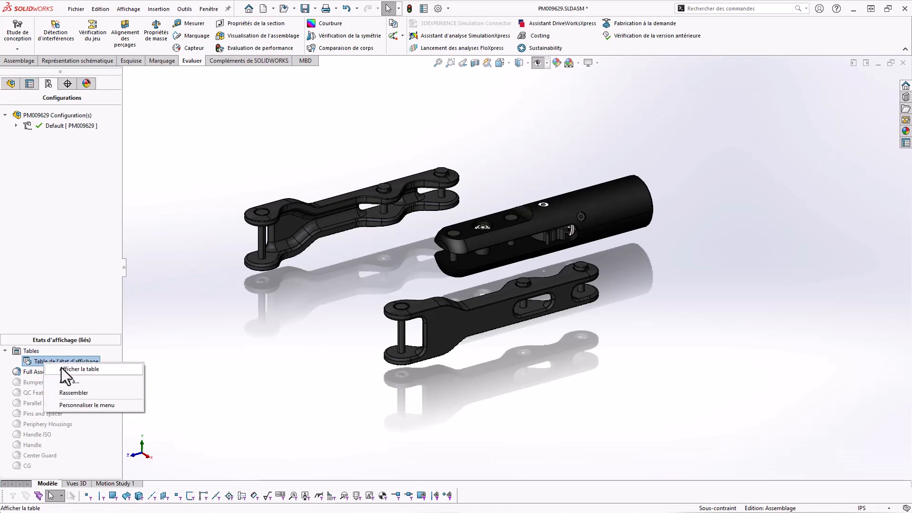
click(61, 369)
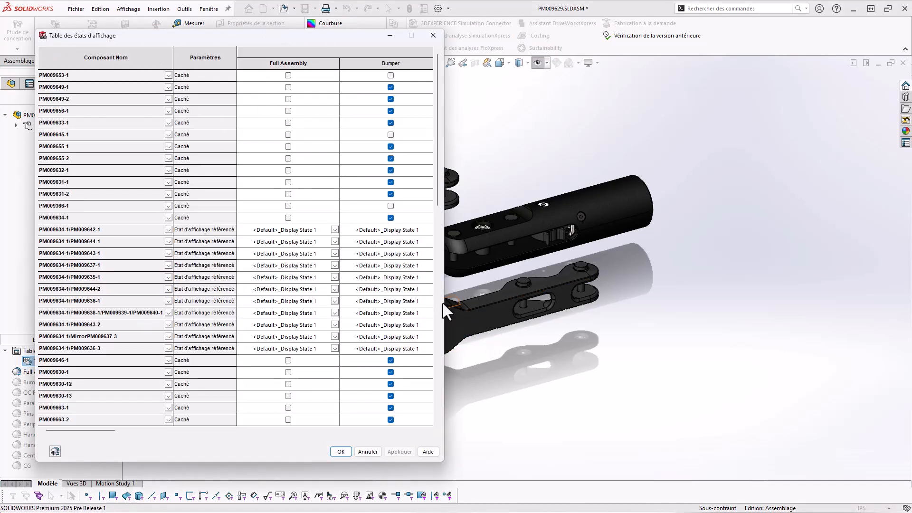
drag(449, 303, 670, 303)
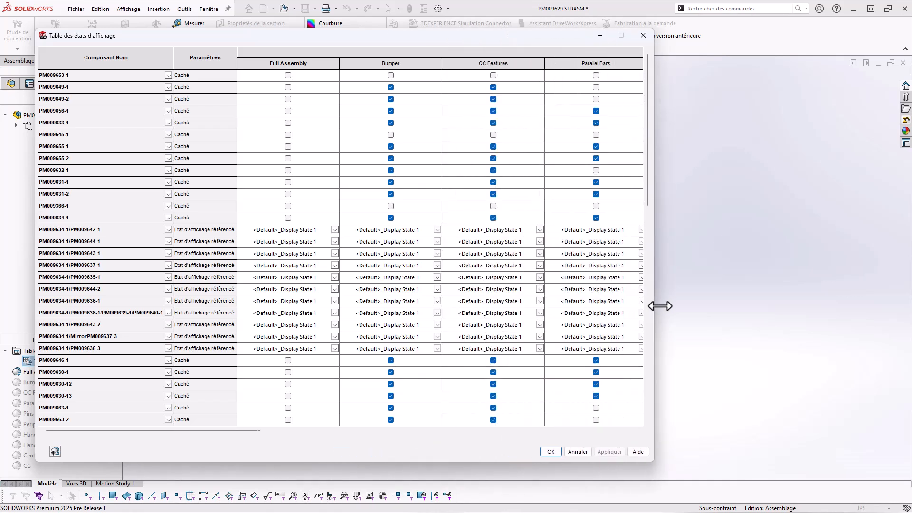
click(55, 451)
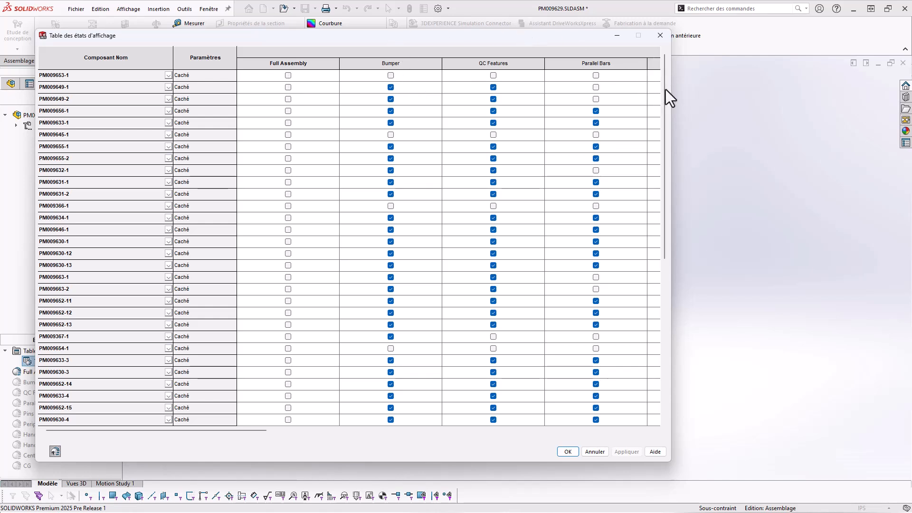
drag(671, 90, 412, 93)
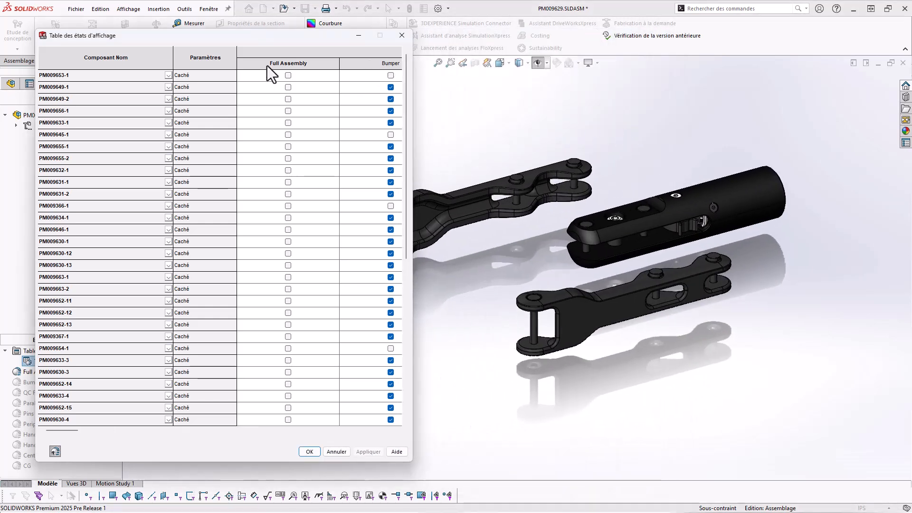
- Switch between the Full Assembly, Bumper and QC Features display states from the table, finishing on Bumper
click(389, 66)
click(286, 67)
click(386, 62)
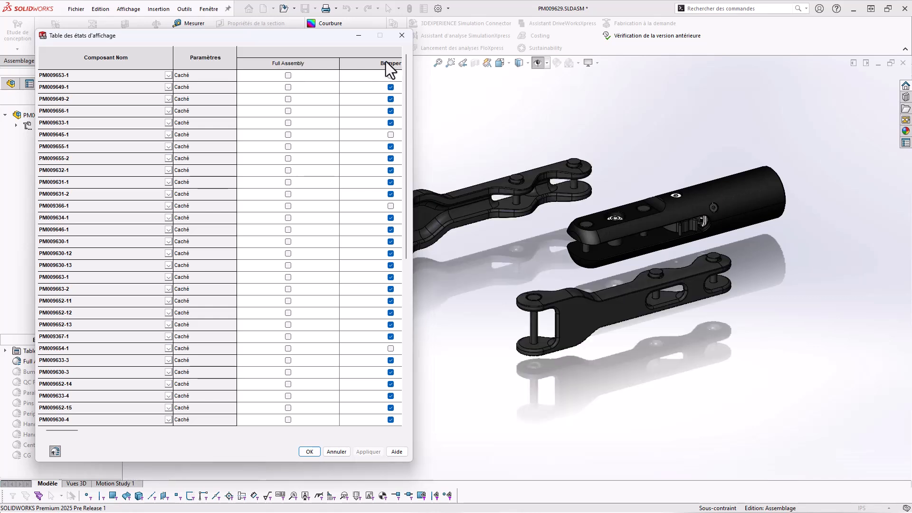
drag(413, 78, 534, 93)
click(497, 63)
click(404, 62)
- Hide components PM009653-1, PM009645-1 and PM009366-1 in the Bumper display state and apply the changes
click(391, 75)
click(390, 135)
click(390, 206)
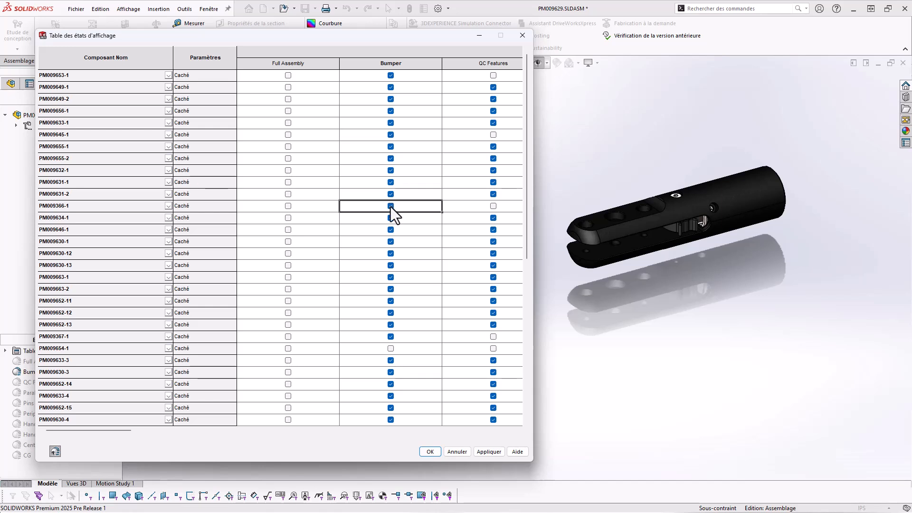
click(482, 452)
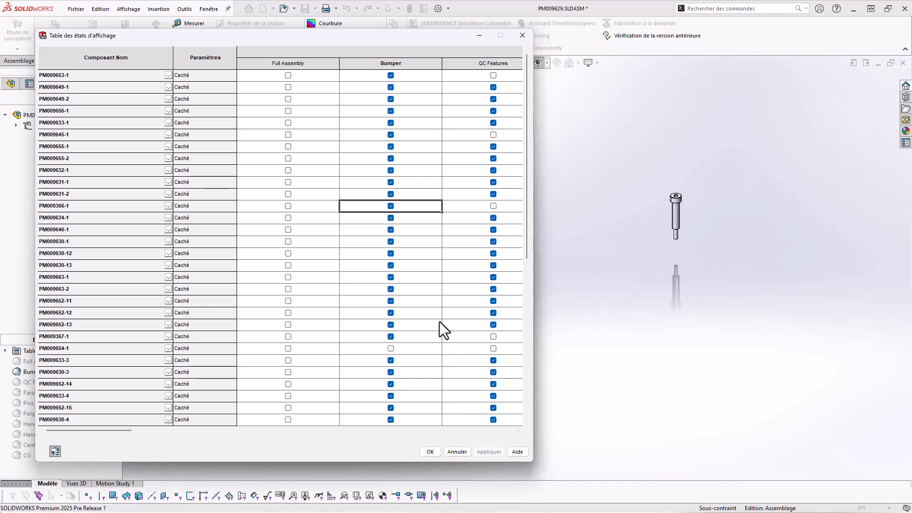
- Show component PM009366-1 again in the Bumper display state, apply the change, and close the table
click(391, 207)
click(487, 453)
click(457, 452)
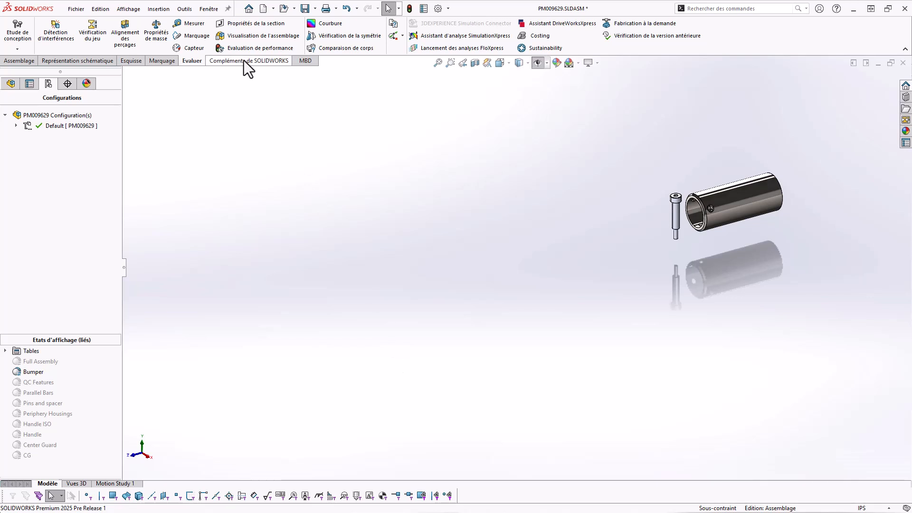
- Close all open documents
click(206, 9)
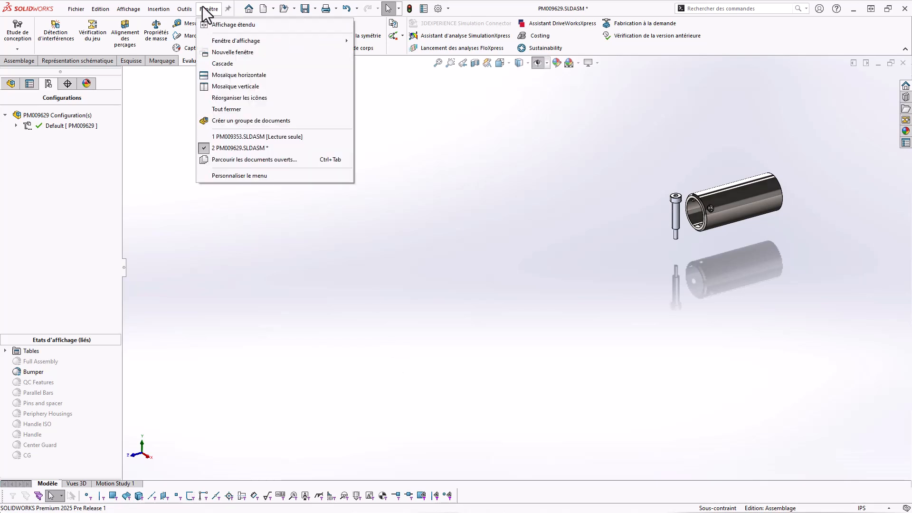
click(240, 111)
click(196, 147)
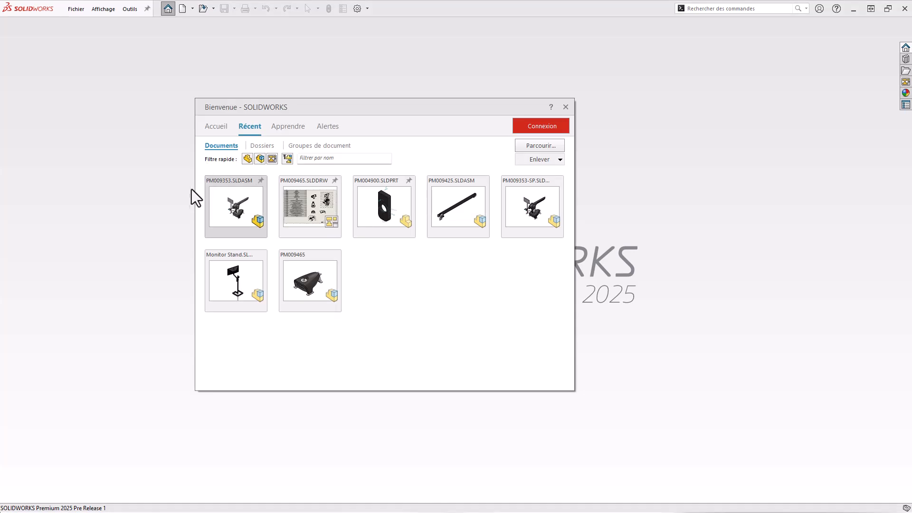
- Open the recent Proteus Motion Document Group and bring the PM009353-SP assembly to full size
click(303, 148)
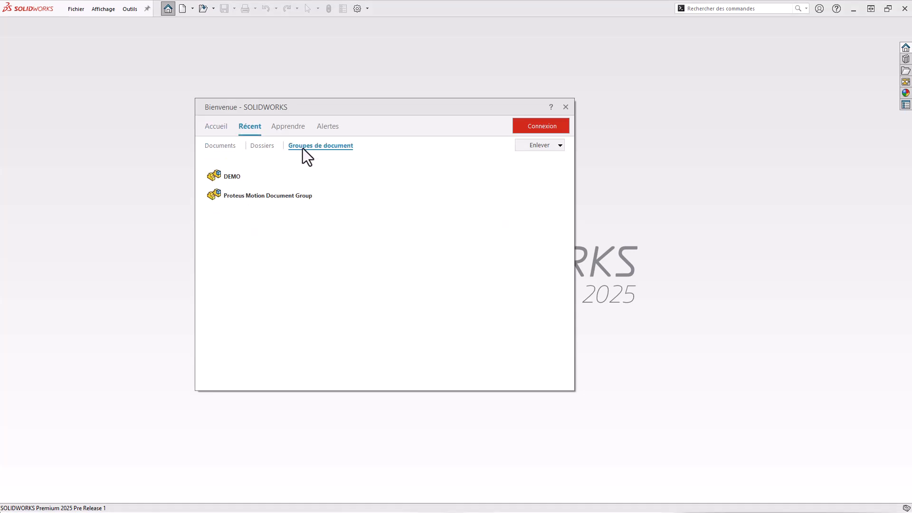
click(243, 196)
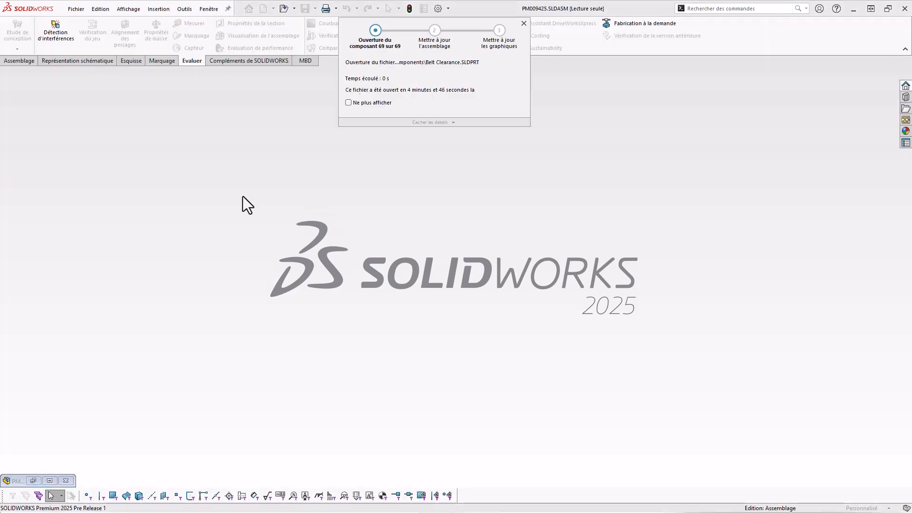
click(53, 481)
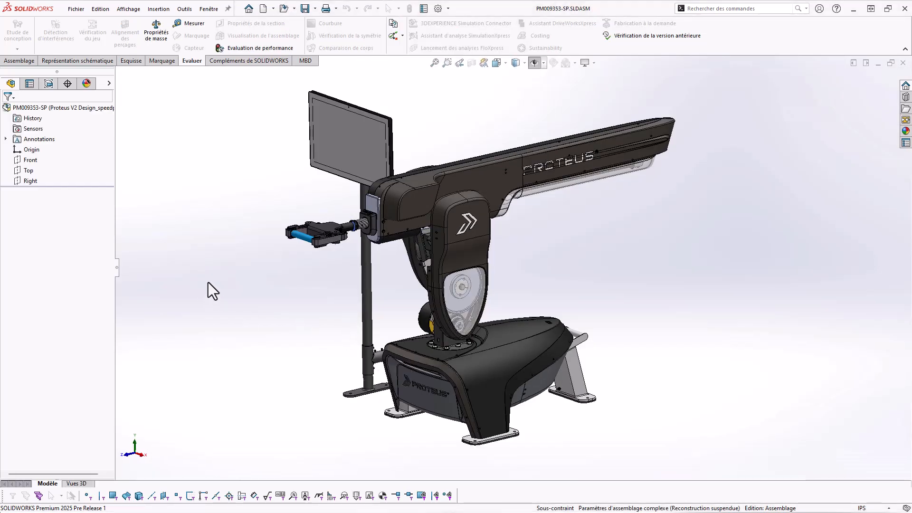
click(207, 9)
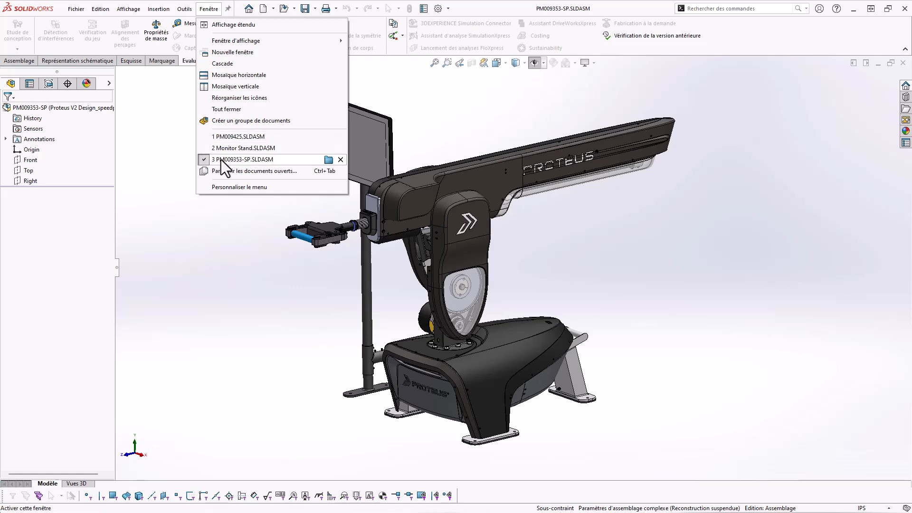
click(235, 121)
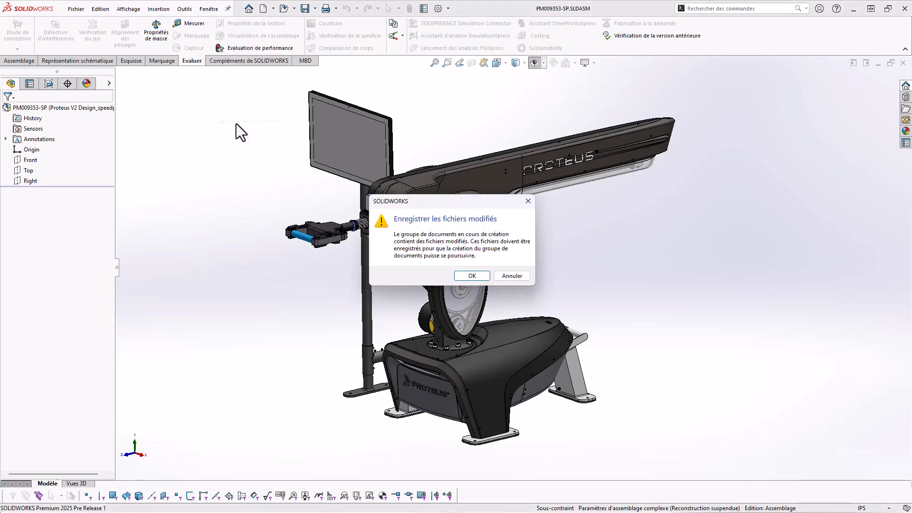
click(511, 276)
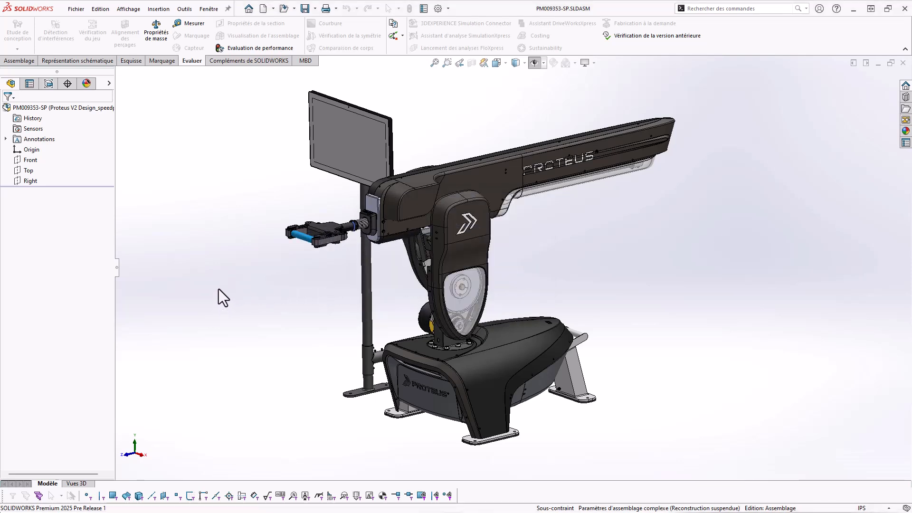
- Switch to the PM009425 linear belt assembly and activate its Belt Clearance display state
click(206, 11)
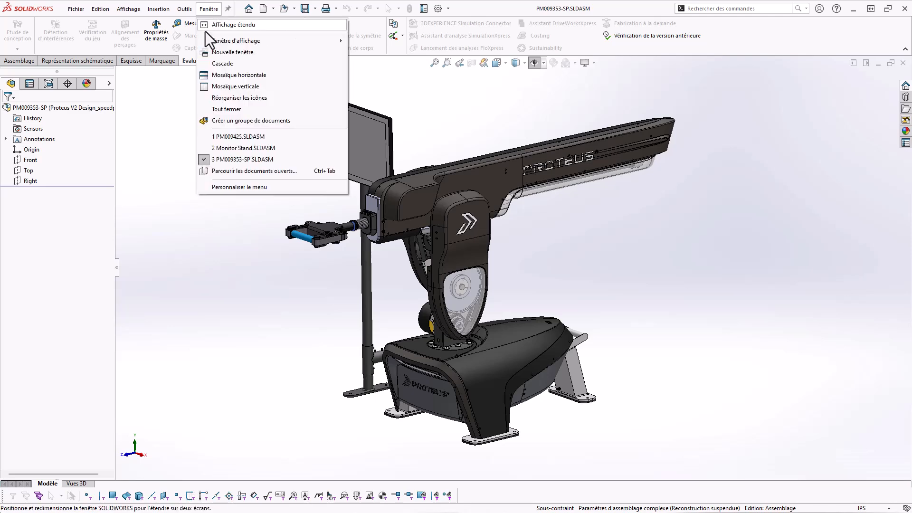
click(224, 138)
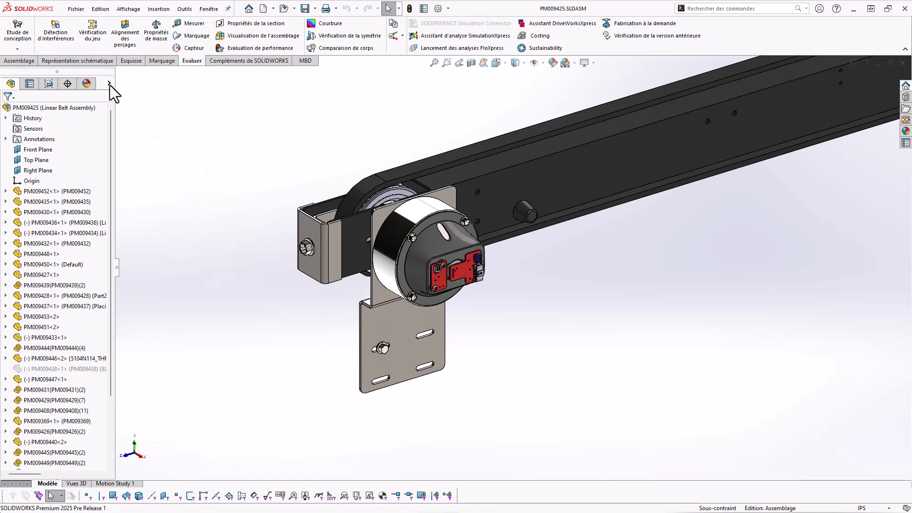
click(109, 83)
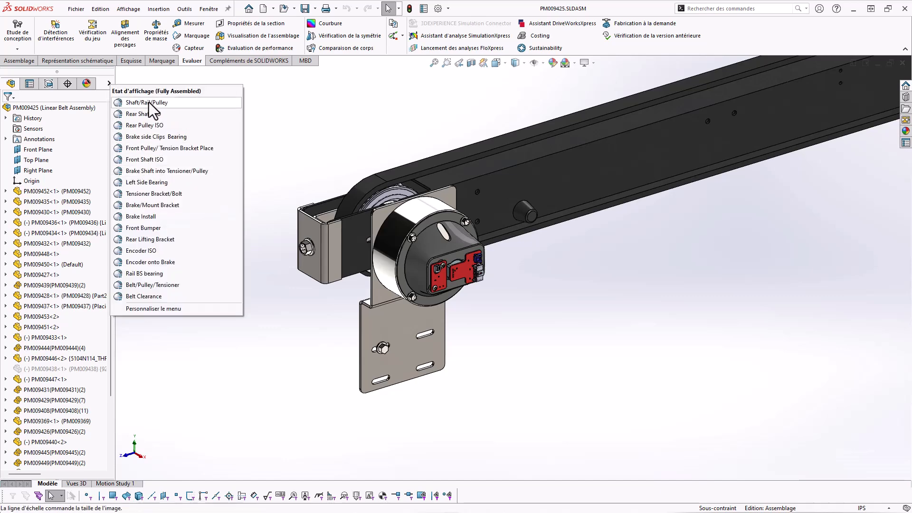
click(141, 296)
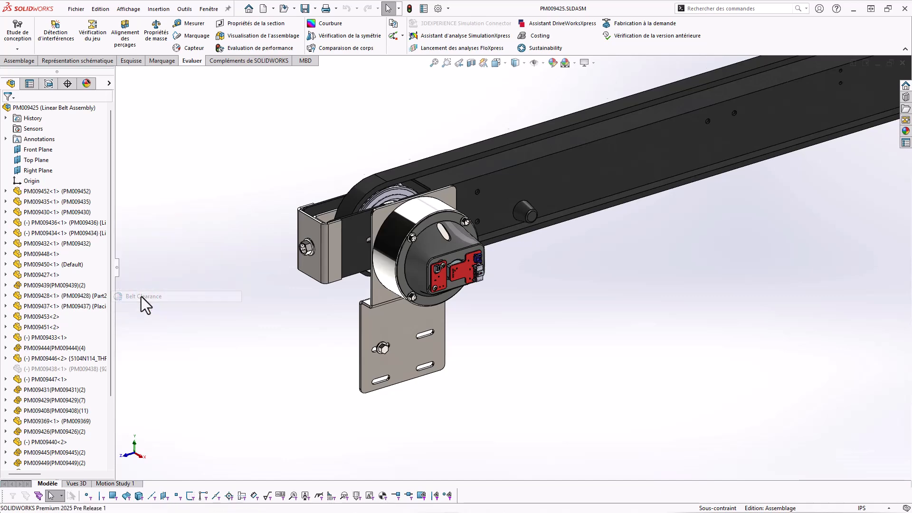
scroll(350, 172, down, 3)
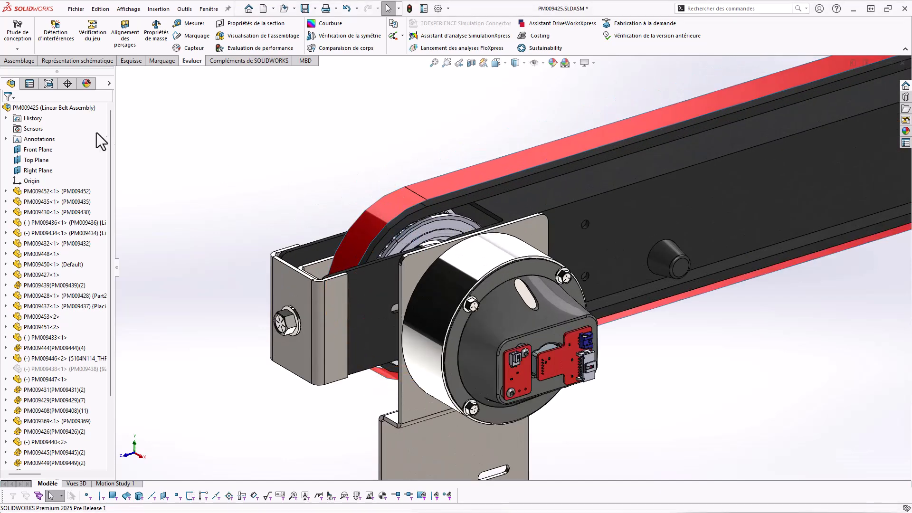
- Run interference detection on only the Belt Clearance, PM009452 and PM009435 components, then close the check
click(55, 32)
right_click(44, 142)
click(76, 159)
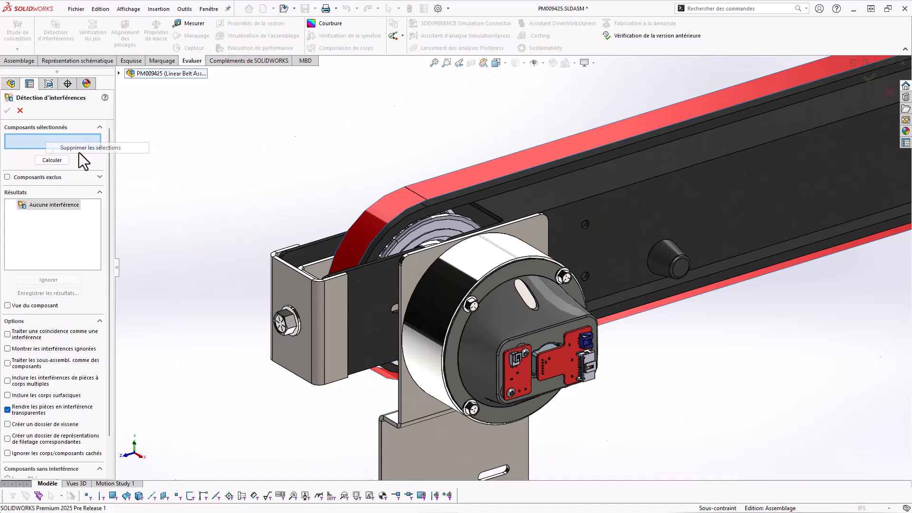
click(400, 207)
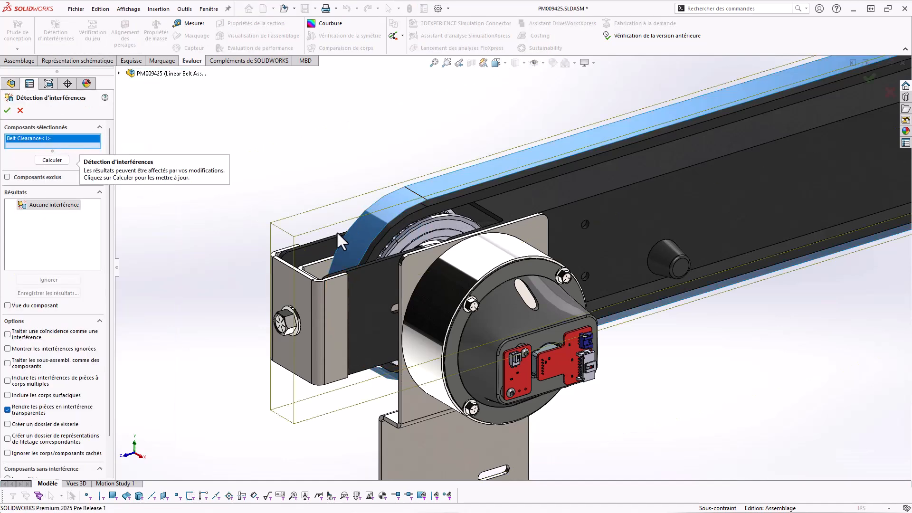
click(331, 266)
click(328, 289)
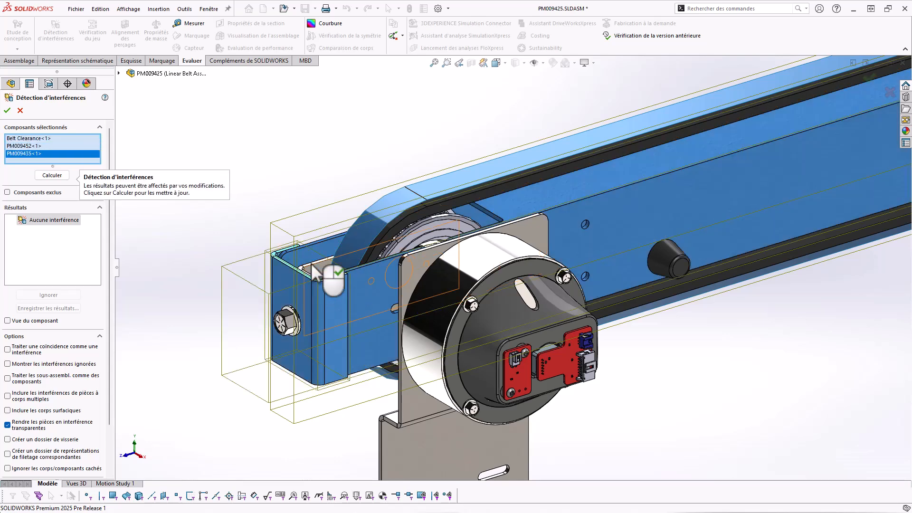
click(52, 176)
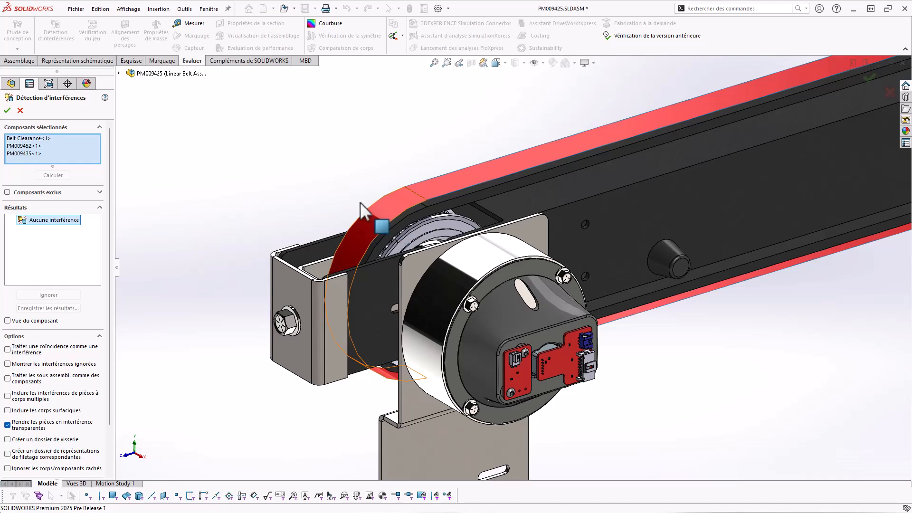
click(20, 110)
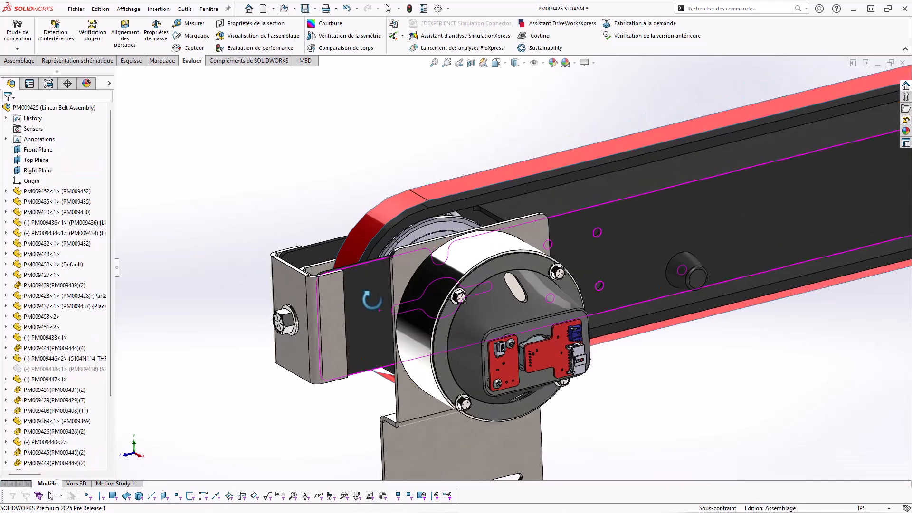
- Copy the PM009403 flange screw with mates into the empty upper slot of the bracket, repeating the coincident mate's face reference
middle_drag(347, 286, 389, 305)
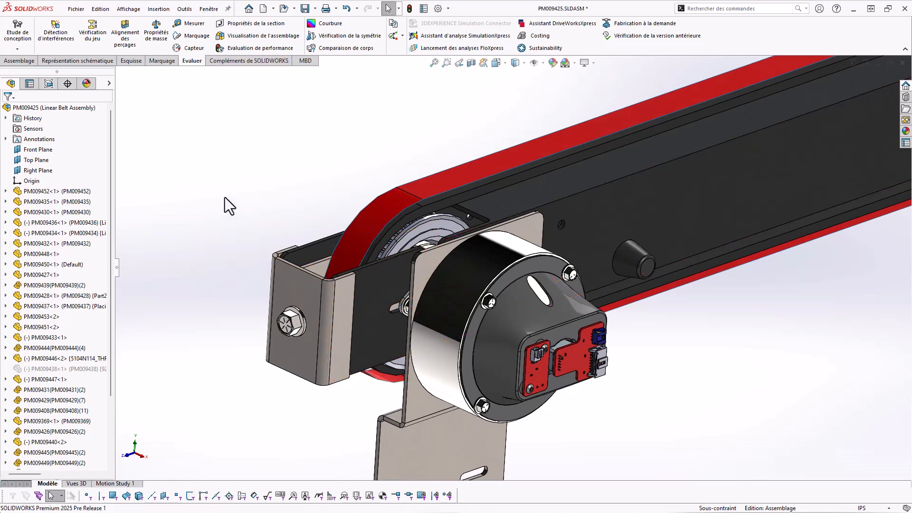
scroll(264, 243, up, 6)
scroll(484, 346, down, 5)
scroll(492, 358, down, 5)
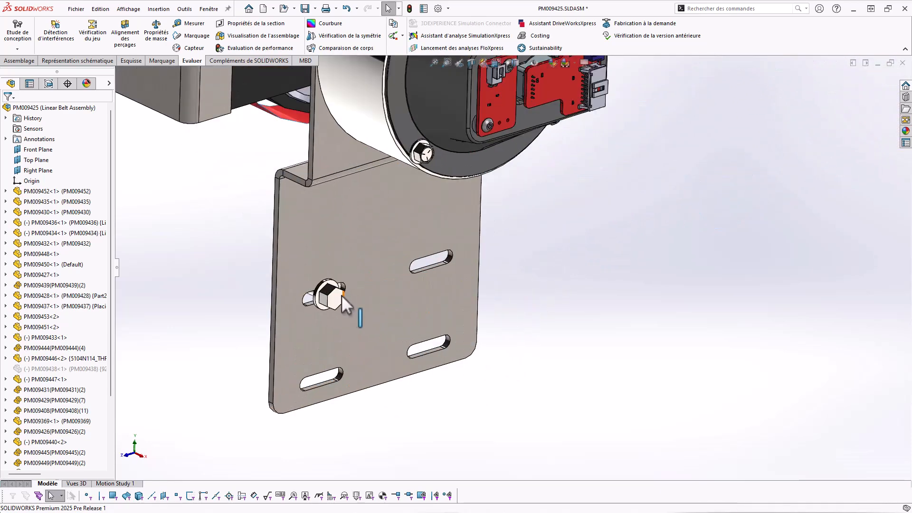
right_click(335, 297)
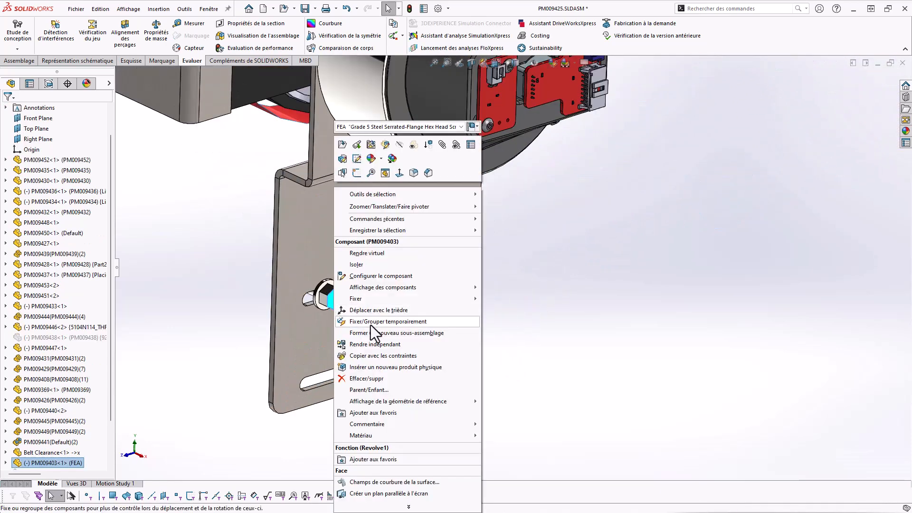
click(373, 357)
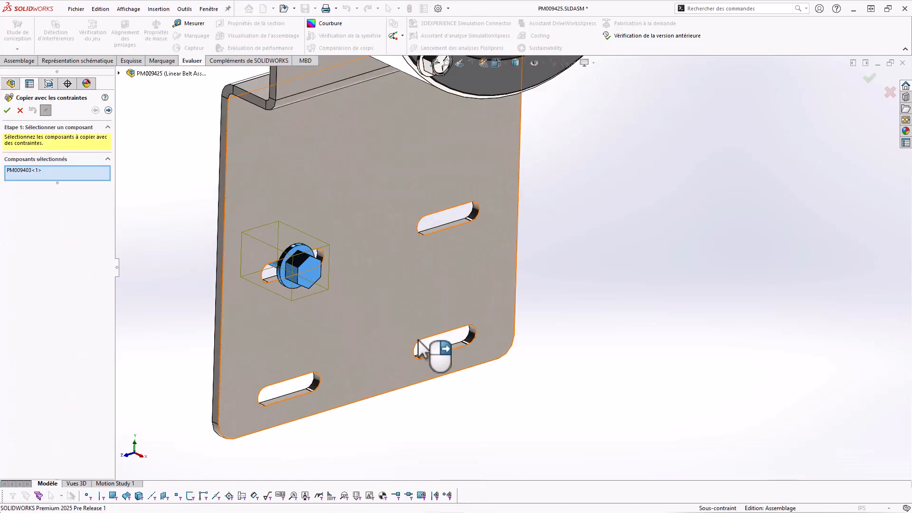
click(109, 110)
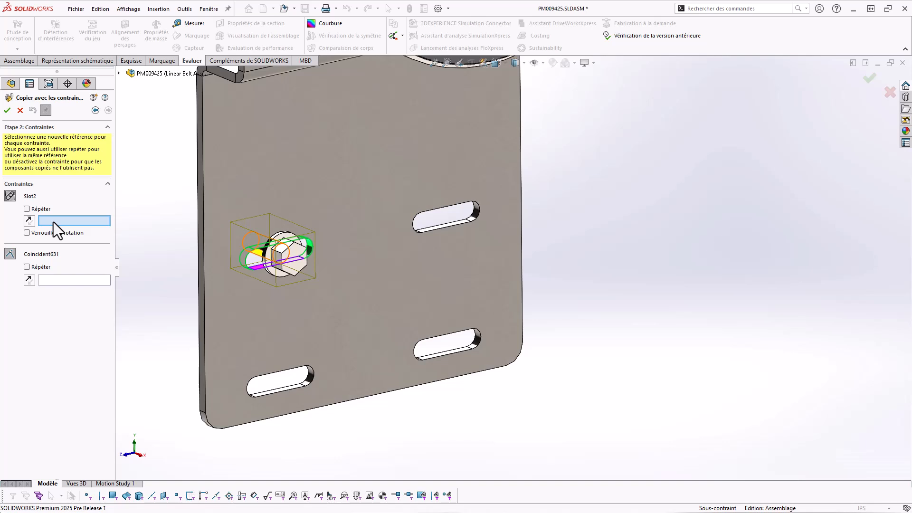
click(42, 267)
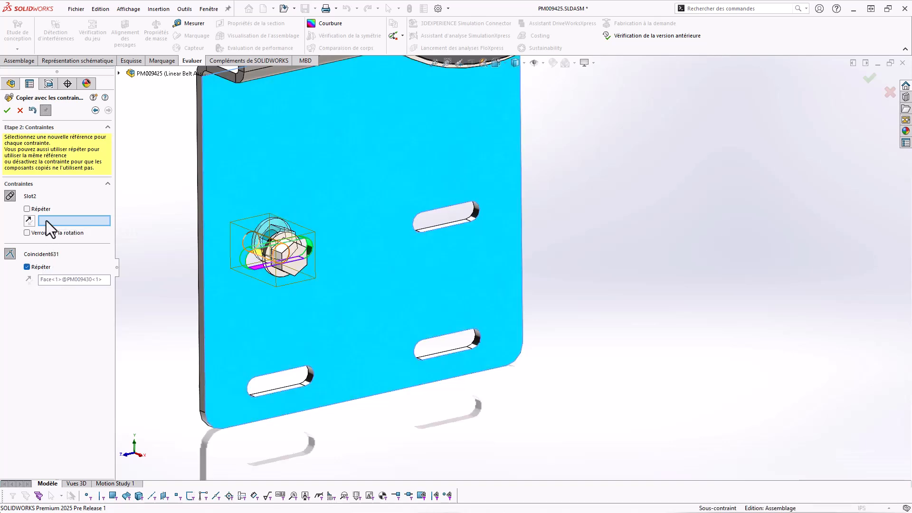
middle_drag(264, 209, 408, 222)
click(441, 245)
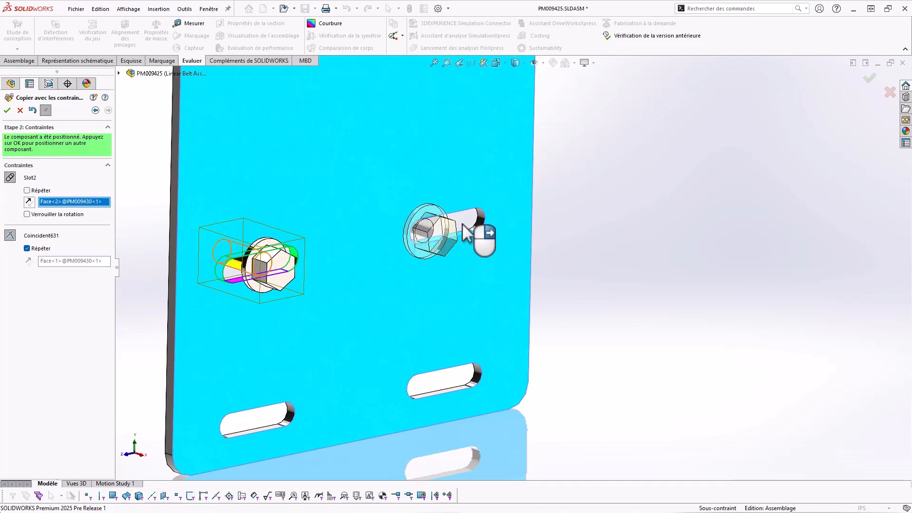
right_click(463, 243)
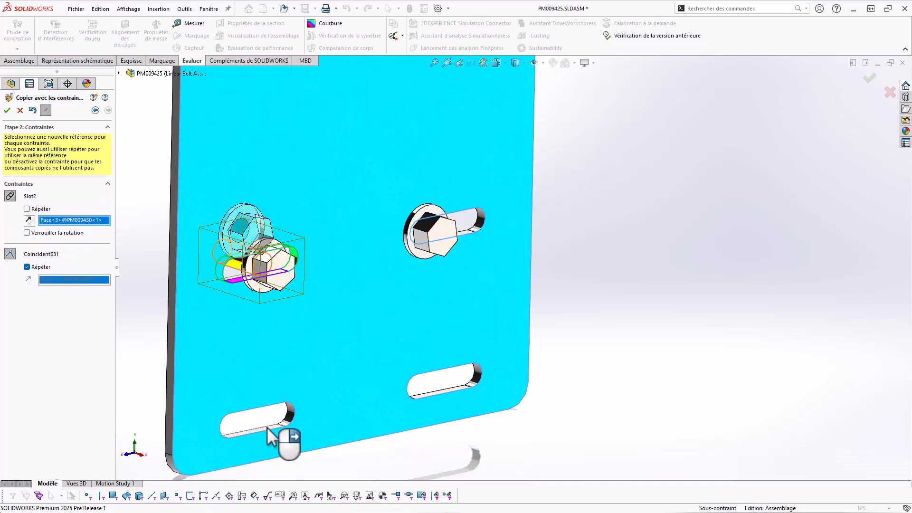
- Place mated copies of the PM009403 screw in the bracket's two lower slots and end the copying
click(275, 430)
right_click(295, 404)
click(428, 383)
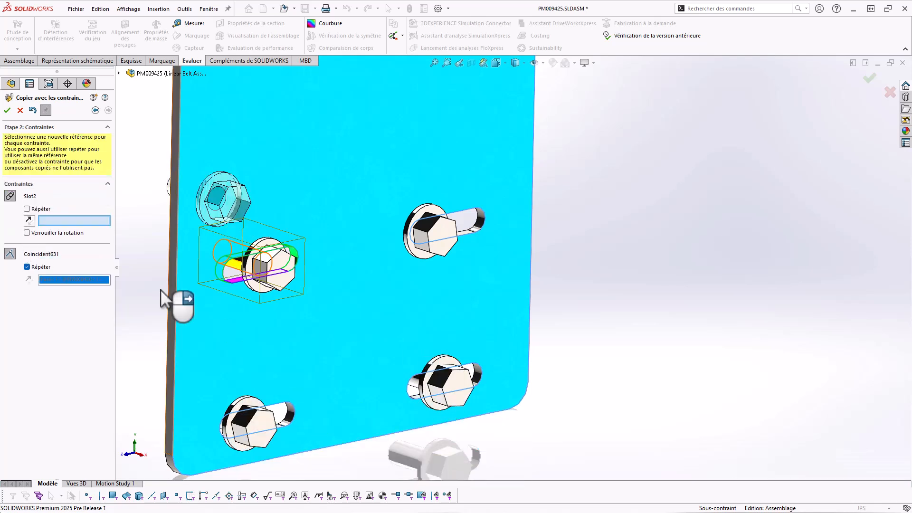
click(20, 112)
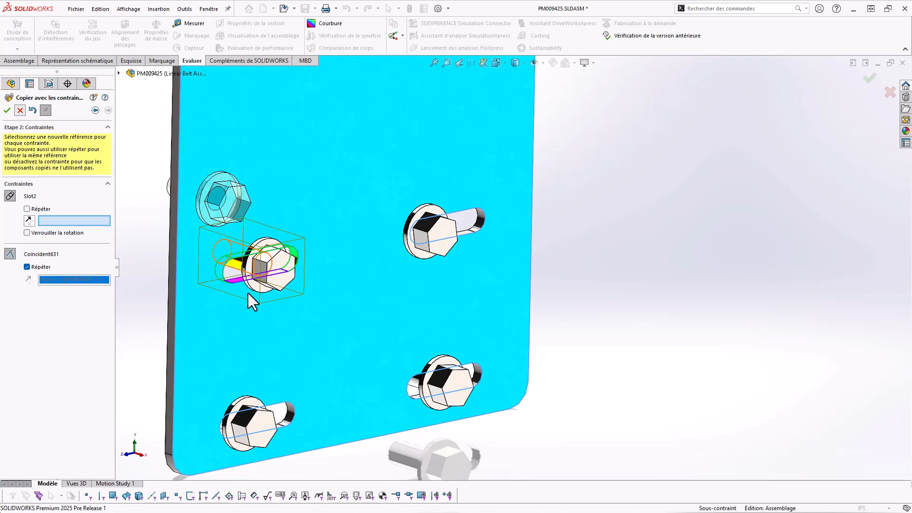
- Slide the original PM009403 screw and the copy in the slot directly below it along their slots
scroll(249, 293, up, 3)
middle_drag(387, 302, 378, 268)
click(378, 267)
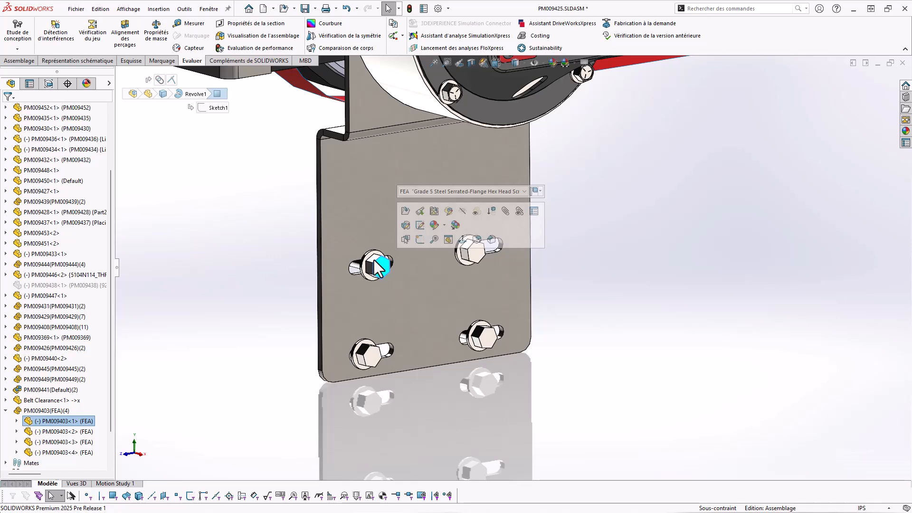
mouse_move(381, 267)
mouse_down()
mouse_move(392, 265)
mouse_move(352, 268)
mouse_move(399, 268)
mouse_up()
drag(366, 364, 442, 346)
drag(225, 360, 304, 343)
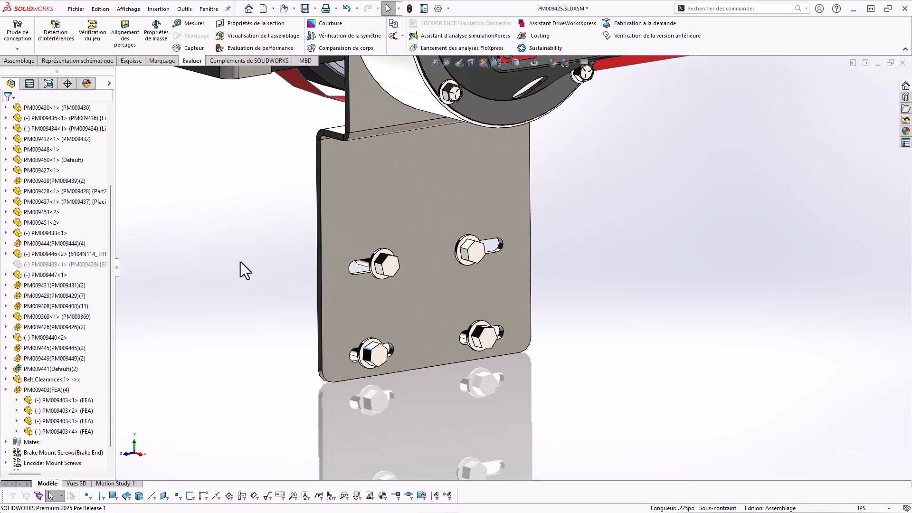
- Switch to the open Monitor Stand assembly
scroll(241, 259, up, 2)
click(214, 10)
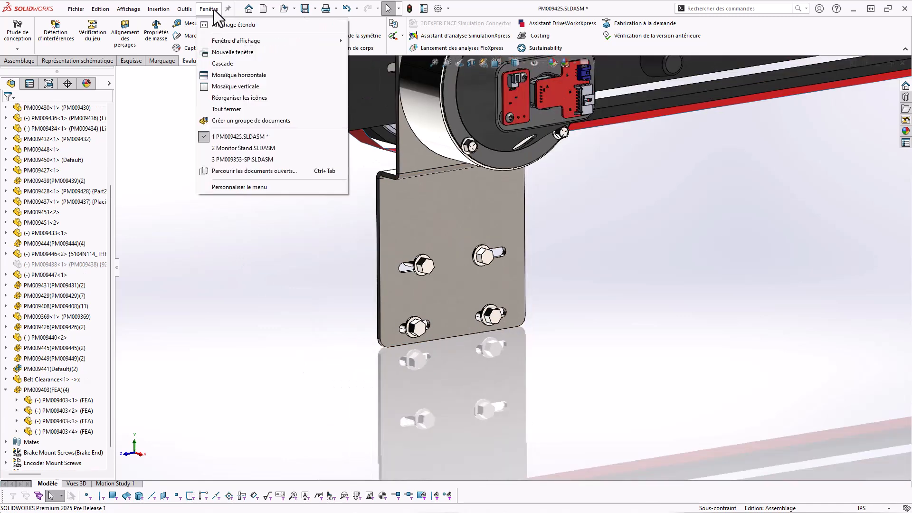
click(226, 149)
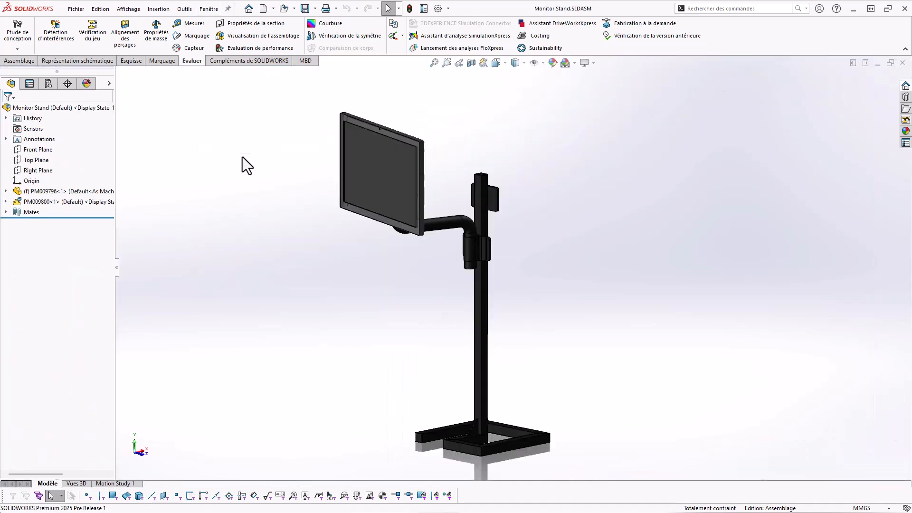
- Copy the PM009800 monitor arm with mates, assigning the free mounting plate's face on the post as the ProfileCenter8 reference
scroll(458, 261, down, 3)
middle_drag(489, 299, 402, 311)
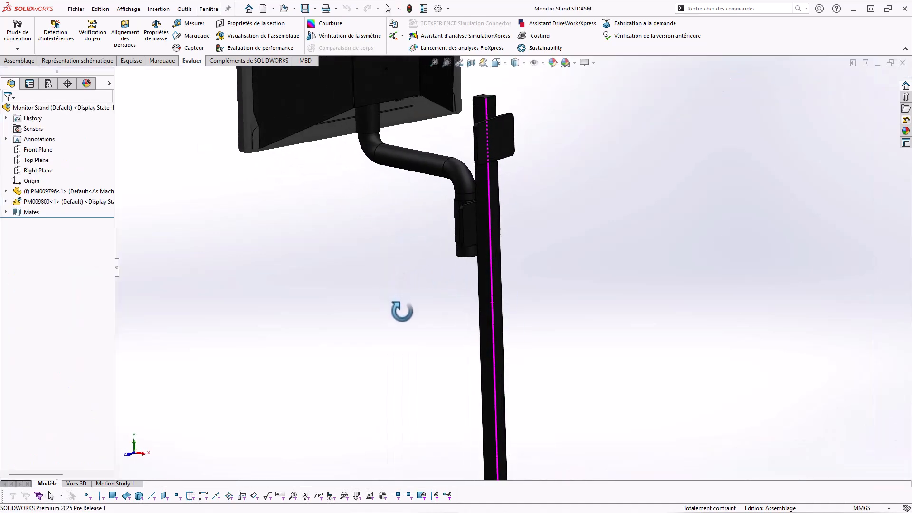
scroll(637, 154, up, 3)
scroll(638, 154, down, 2)
right_click(75, 203)
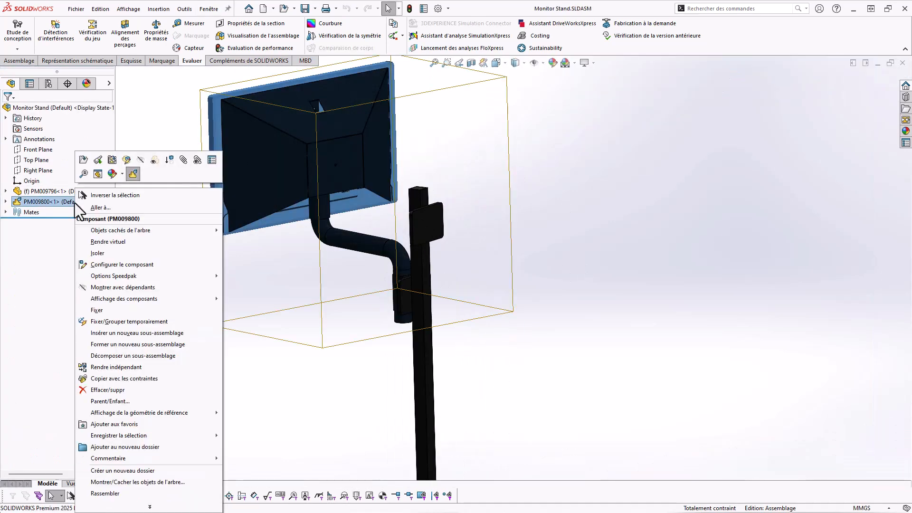
click(110, 382)
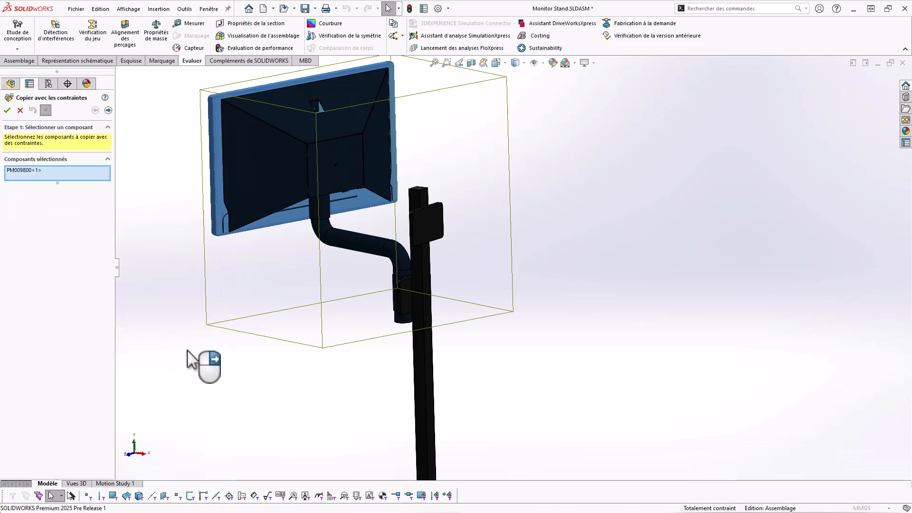
click(108, 110)
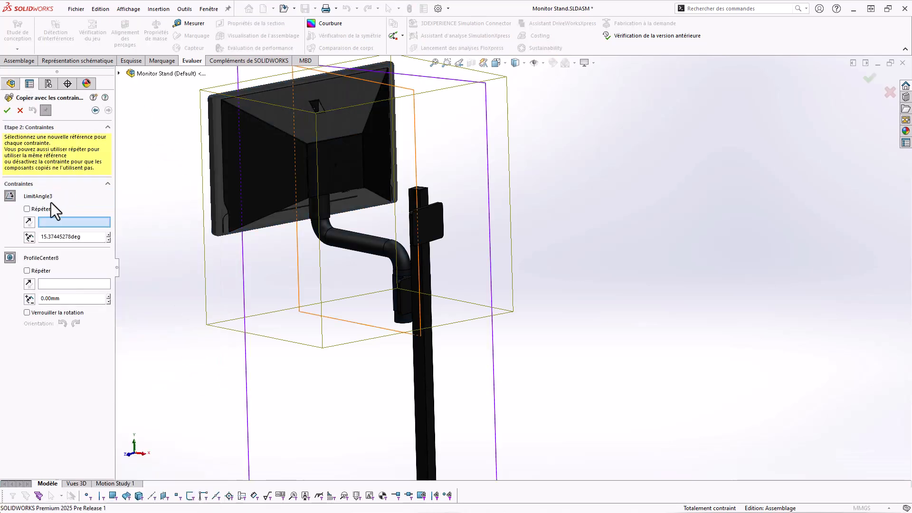
click(53, 284)
click(432, 225)
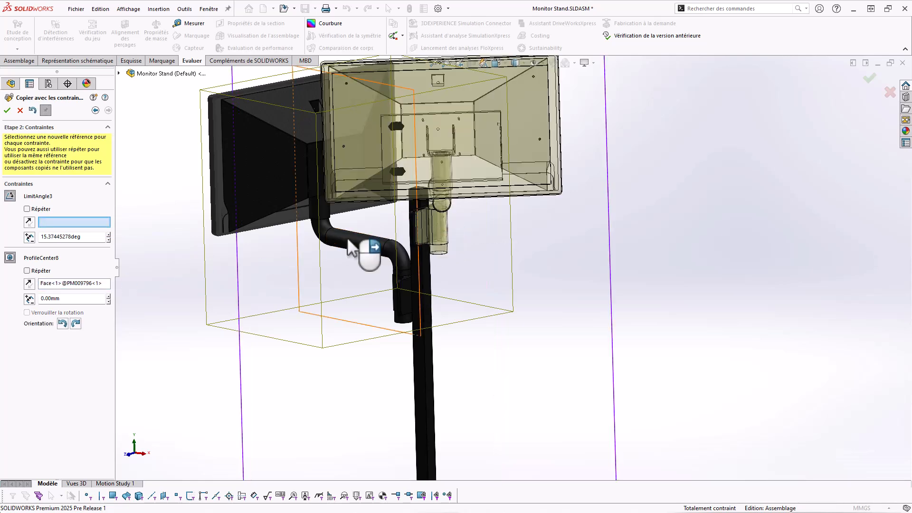
- Assign the assembly's Front Plane as the LimitAngle3 reference, place the copied monitor arm and finish copying
scroll(240, 215, up, 4)
middle_drag(335, 223, 346, 252)
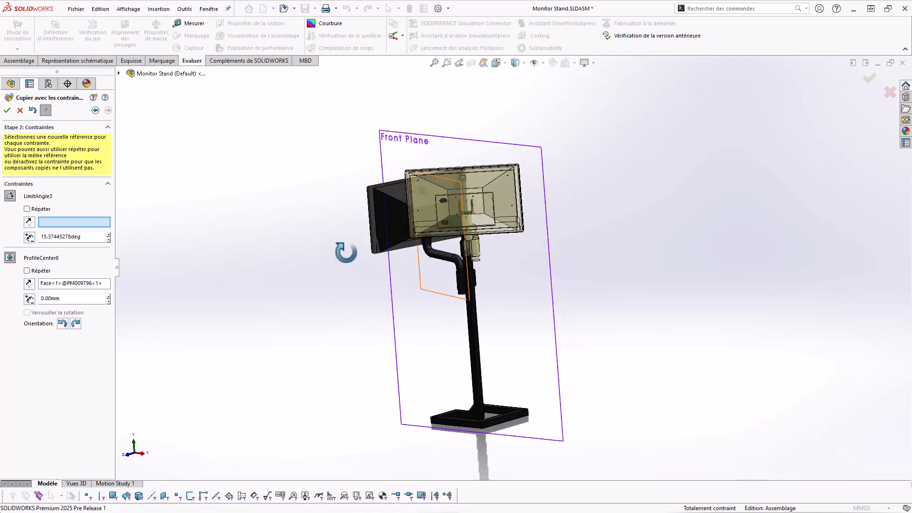
click(119, 73)
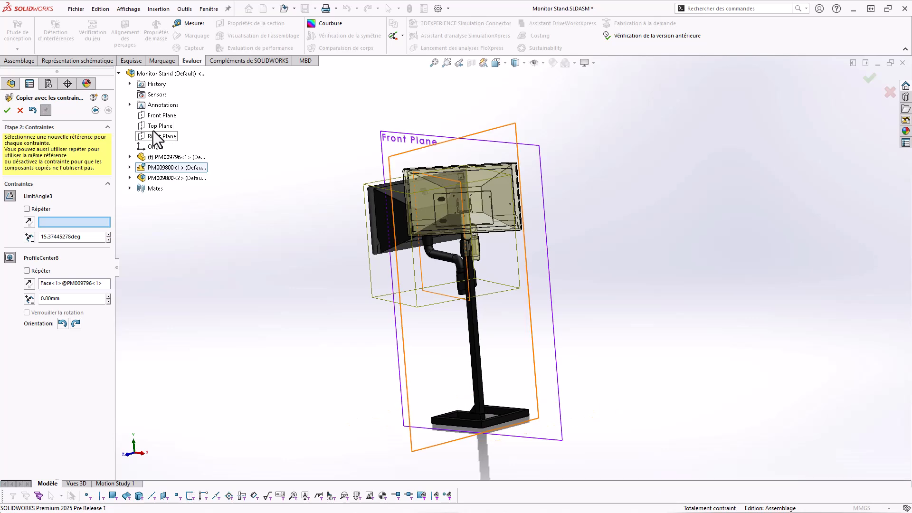
click(151, 116)
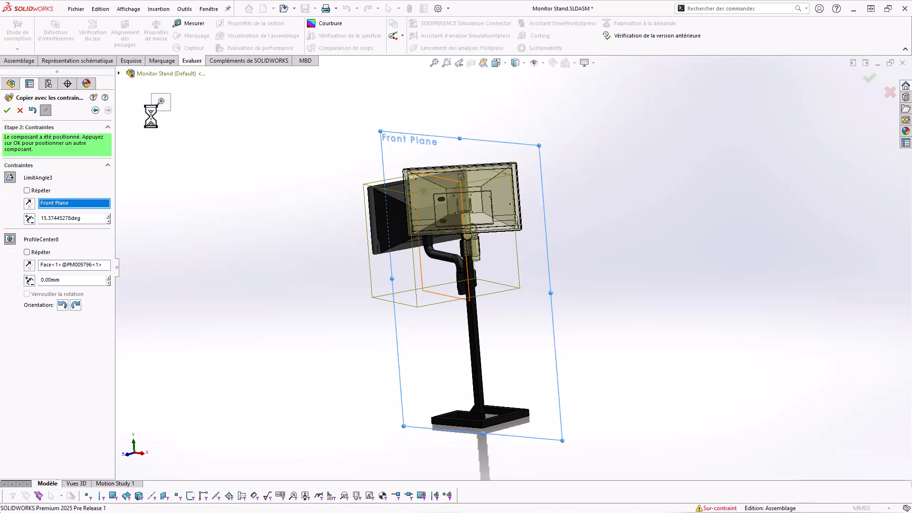
middle_drag(218, 194, 298, 245)
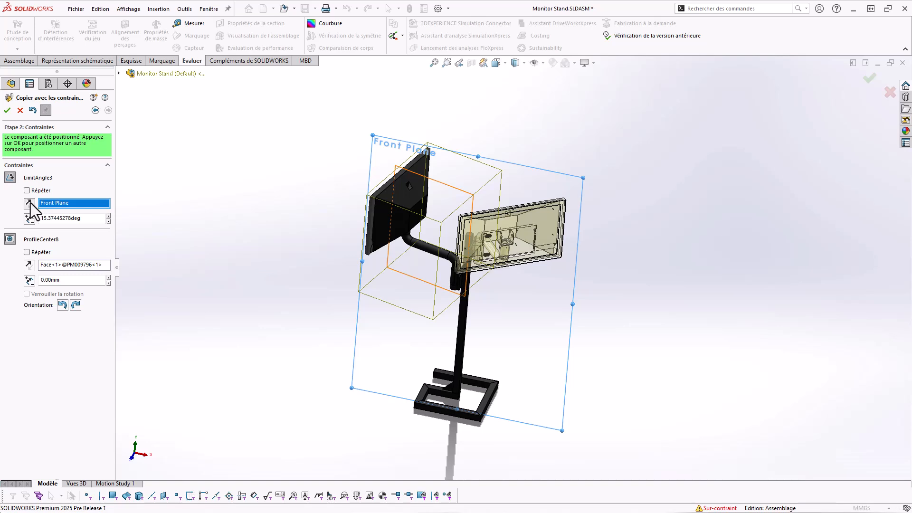
click(7, 110)
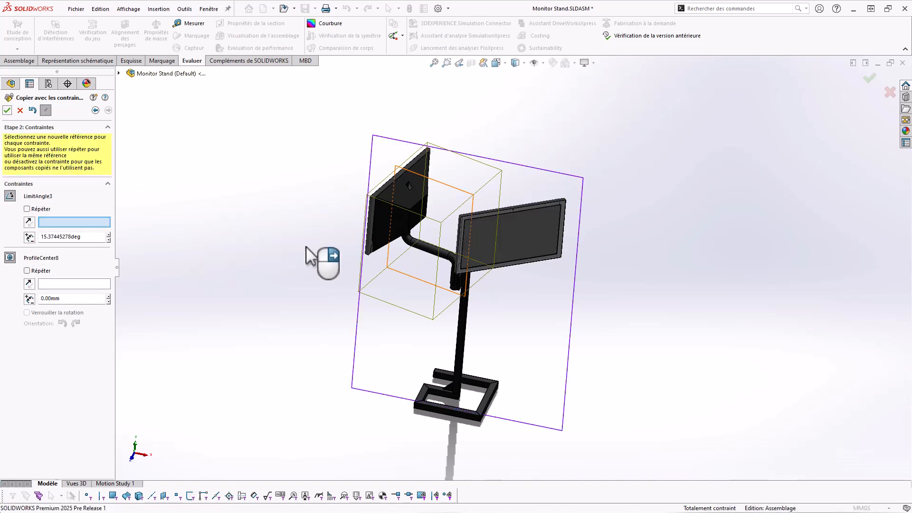
click(7, 110)
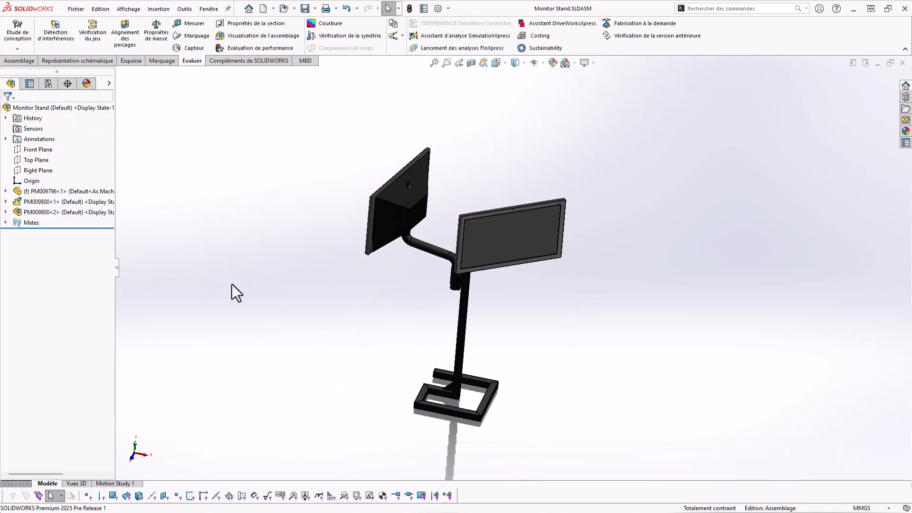
- Make the second PM009800 subassembly flexible and swing its monitor outward on the arm
click(93, 215)
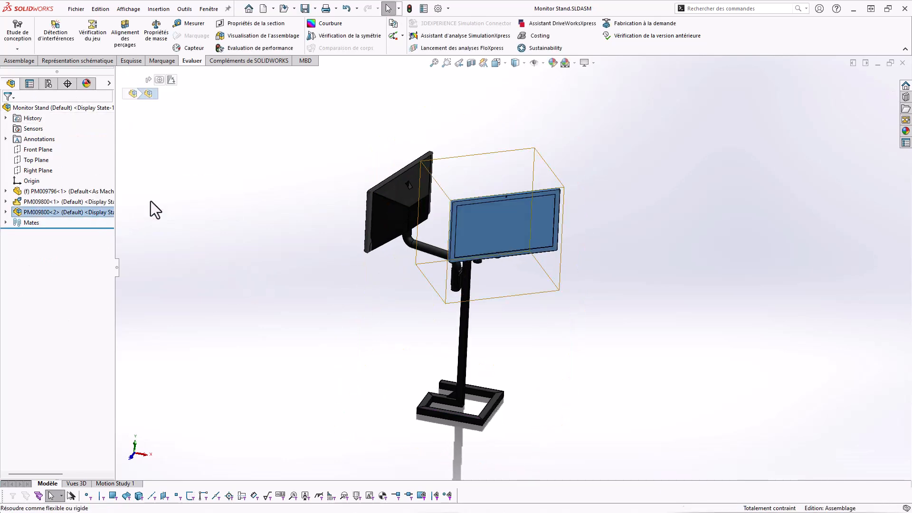
click(354, 309)
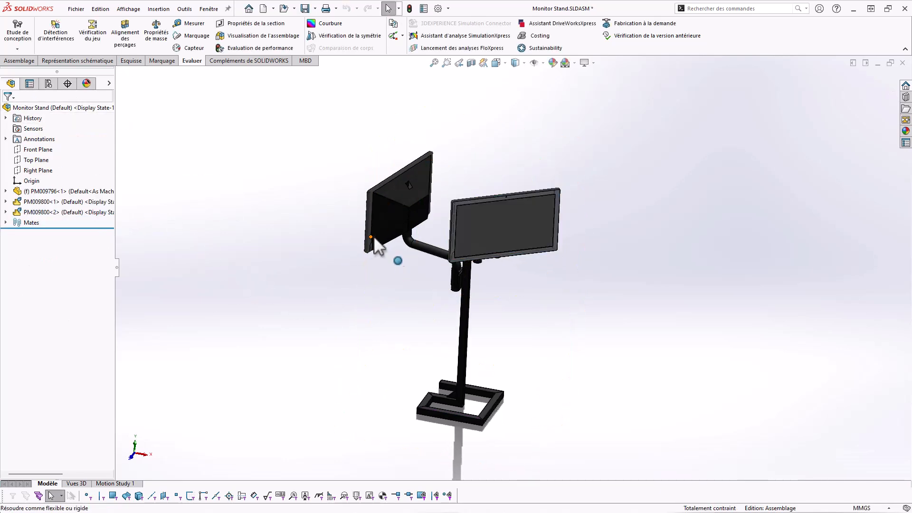
click(373, 235)
drag(541, 238, 574, 239)
click(338, 315)
mouse_move(338, 315)
middle_down()
mouse_move(341, 305)
mouse_move(342, 315)
middle_up()
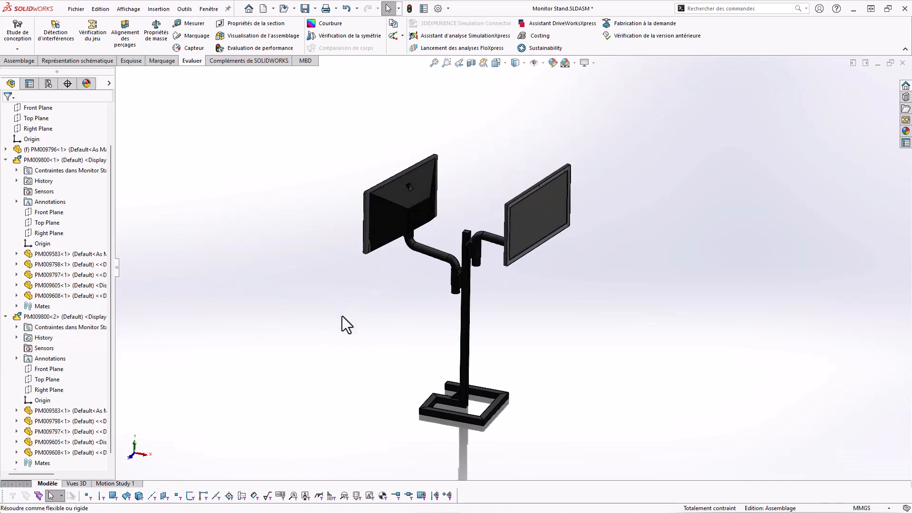
scroll(400, 348, up, 1)
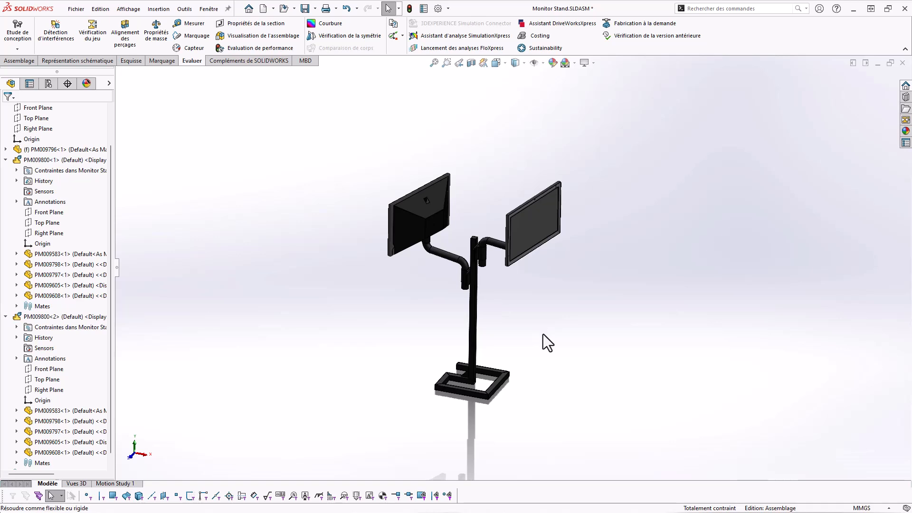
- Create a new assembly from Monitor Stand using the Assemblage template with the Z-up orientation
click(274, 12)
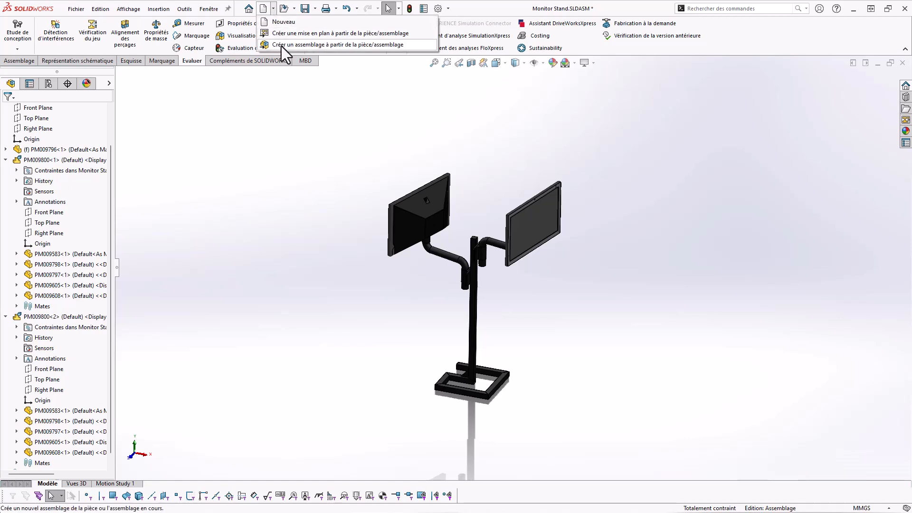
click(281, 45)
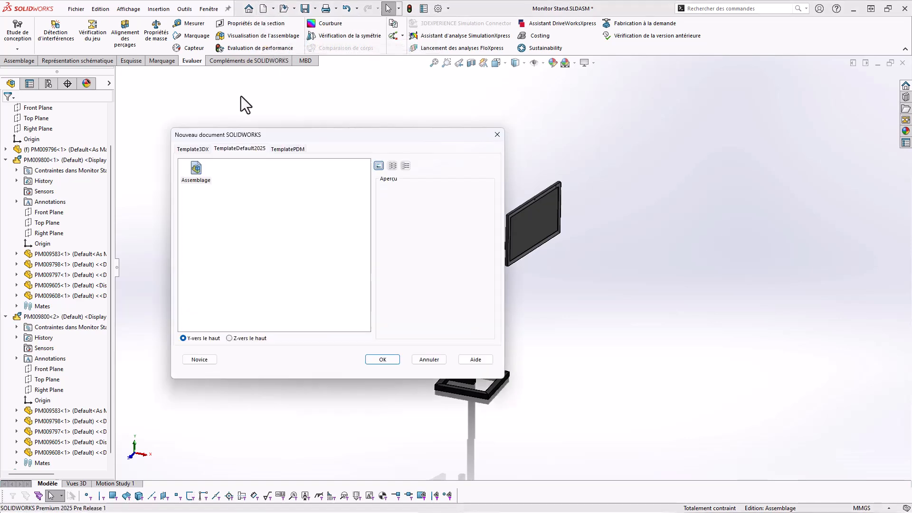
click(200, 173)
click(232, 339)
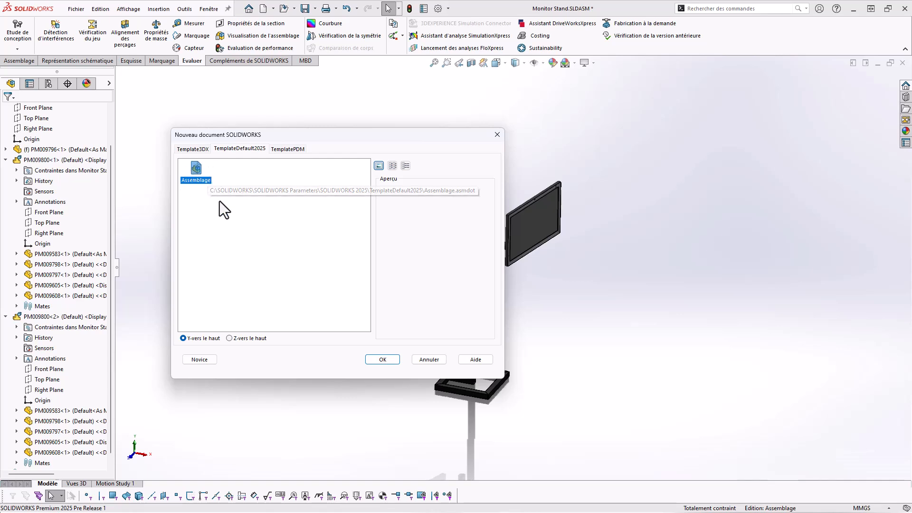
click(247, 338)
click(379, 362)
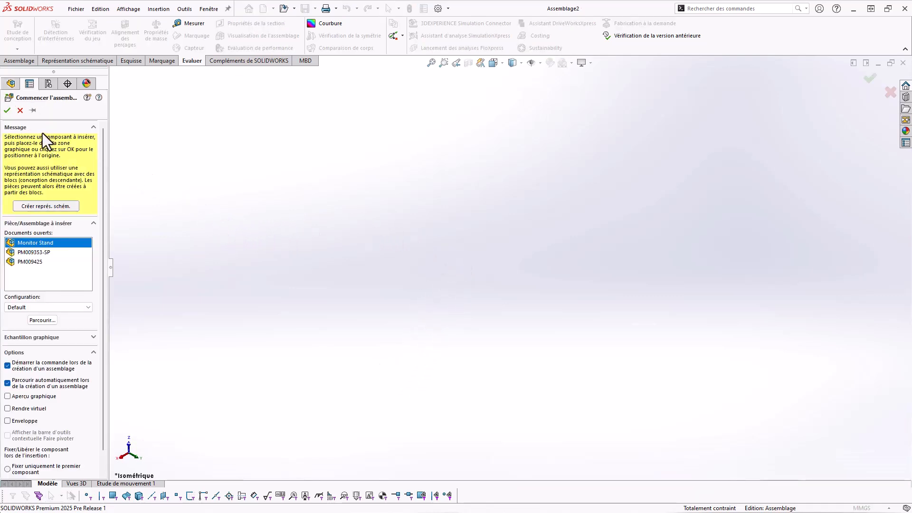
- Insert Monitor Stand and PM009353-SP side by side, using the Proteus V2 Design_speedpak configuration for PM009353-SP
ctrl+click(33, 253)
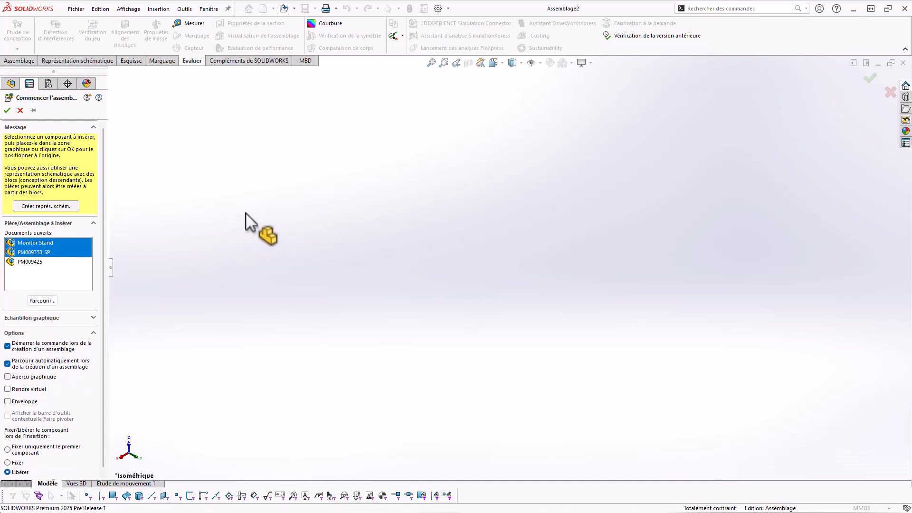
click(280, 209)
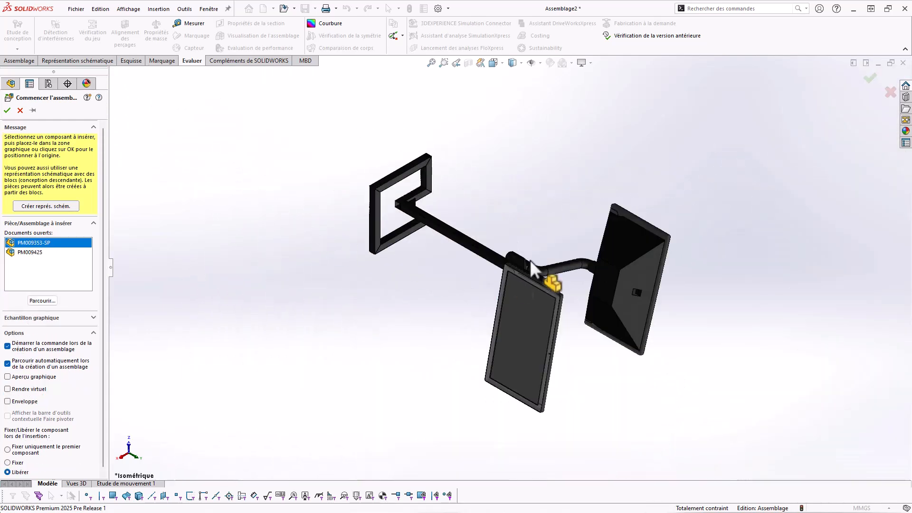
click(640, 267)
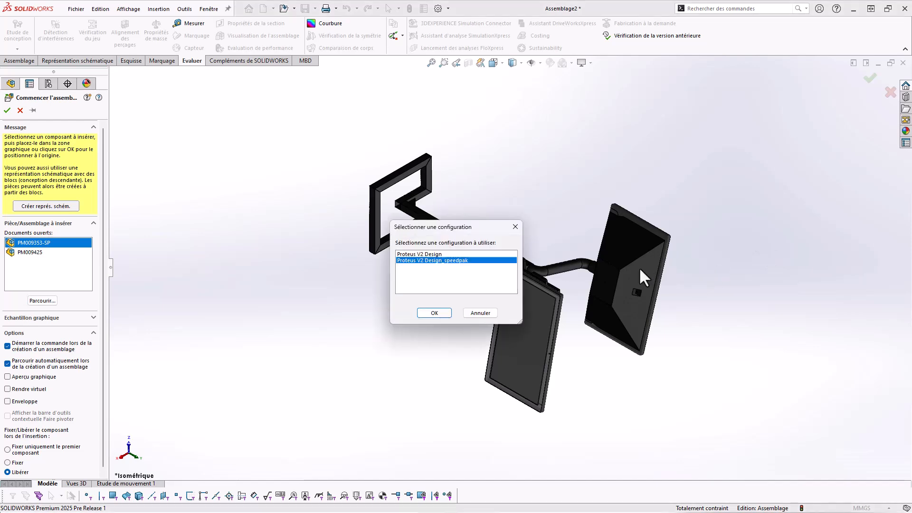
click(433, 313)
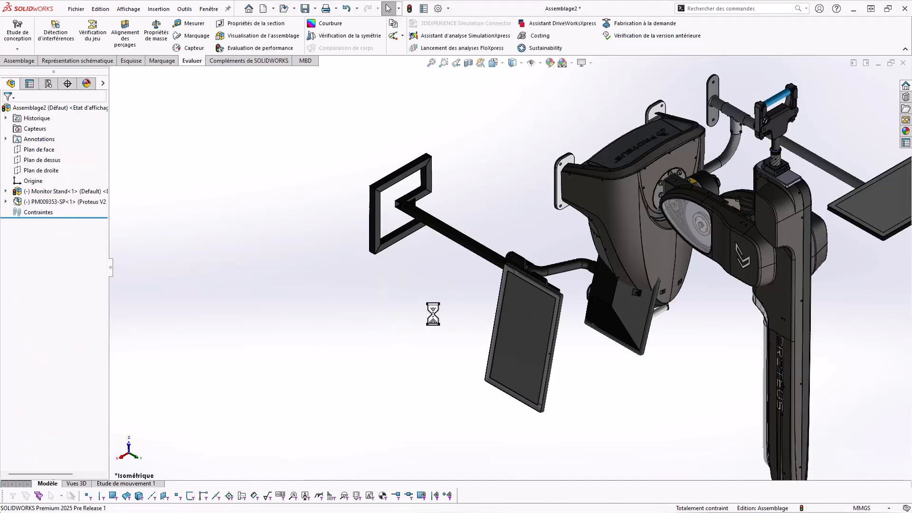
- Start a mate in multiple mate mode with the assembly's Plan de dessus as the common reference
scroll(440, 315, up, 3)
ctrl+middle_drag(495, 320, 354, 302)
middle_drag(177, 183, 333, 266)
click(26, 60)
click(82, 28)
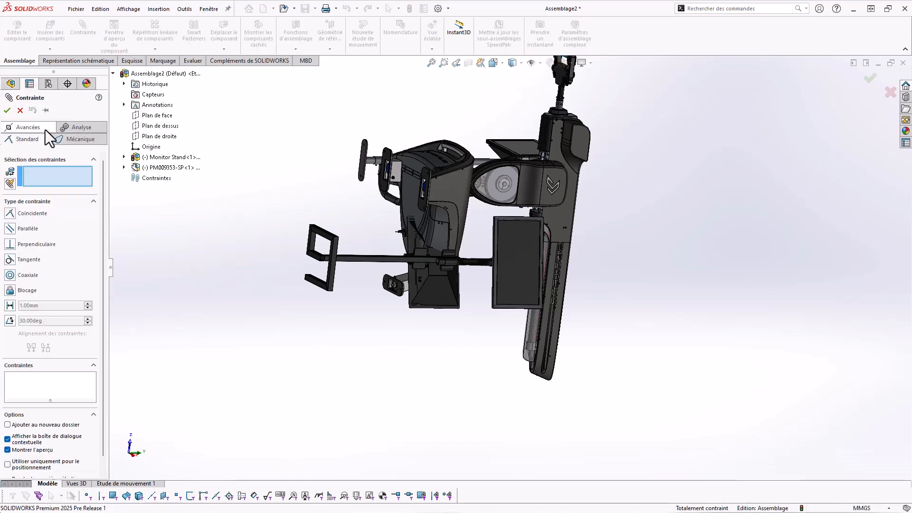
click(9, 184)
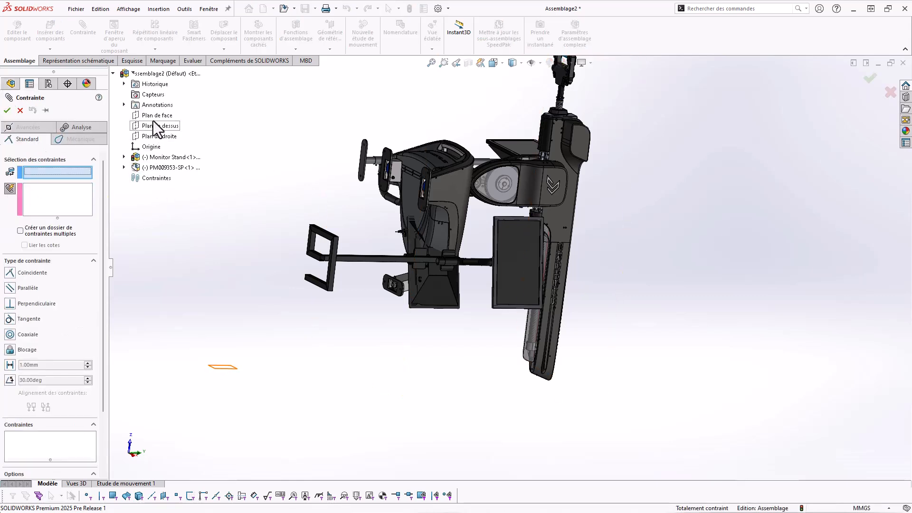
click(151, 129)
middle_drag(356, 125, 339, 146)
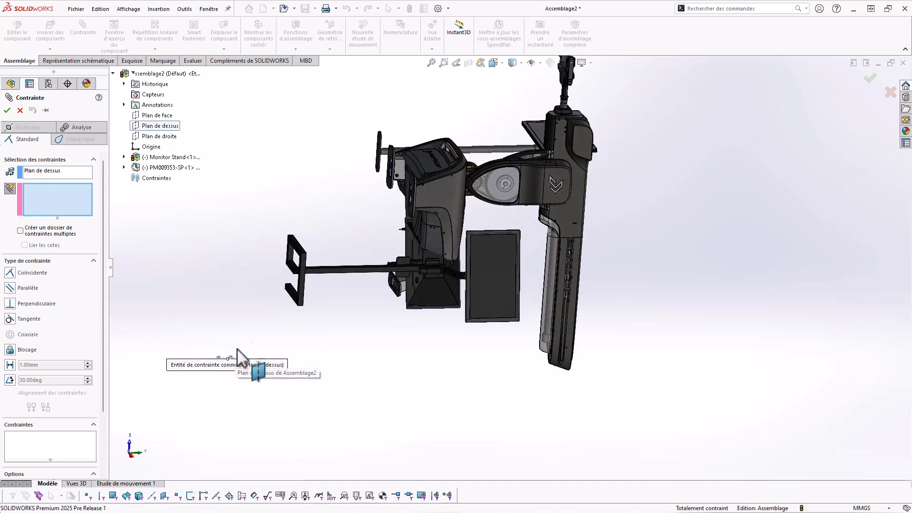
- Make the underside of the monitor stand's base and the bottom face of PM009353-SP coincident with the common plane
scroll(286, 257, down, 5)
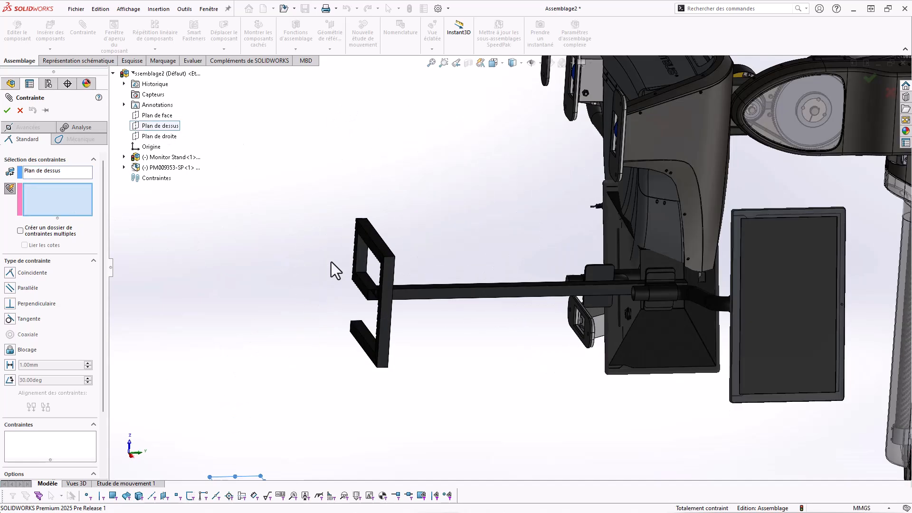
click(405, 295)
scroll(407, 295, up, 5)
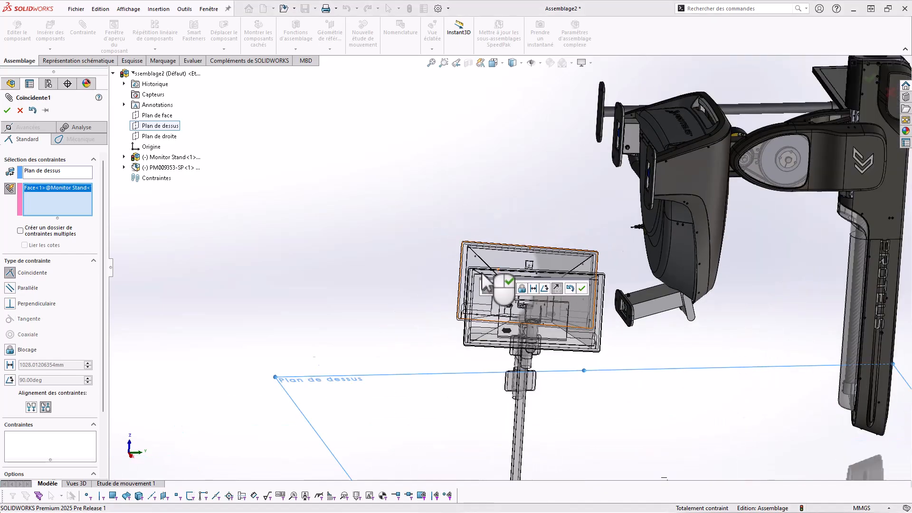
scroll(568, 175, down, 8)
click(568, 175)
scroll(411, 235, up, 10)
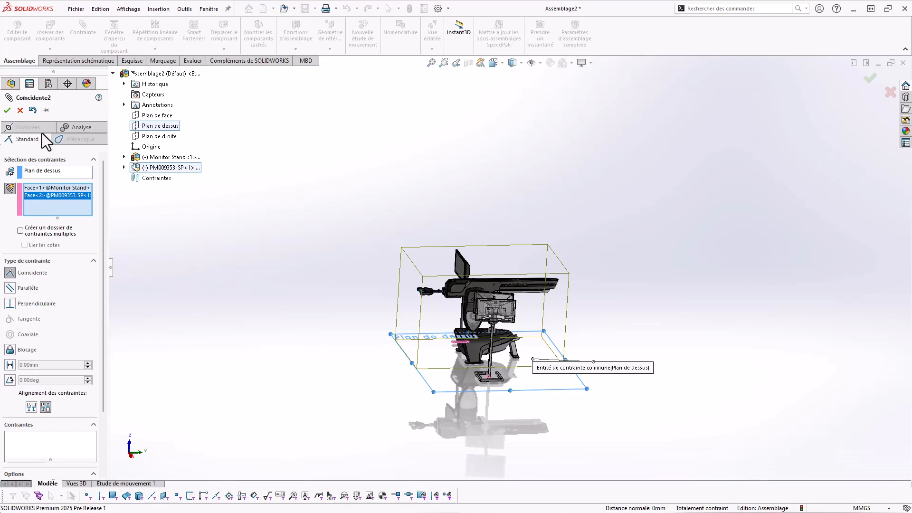
click(7, 110)
- Look over the mated assembly from another angle, fit it in view and collapse the Monitor Stand component's tree
middle_drag(367, 379, 513, 173)
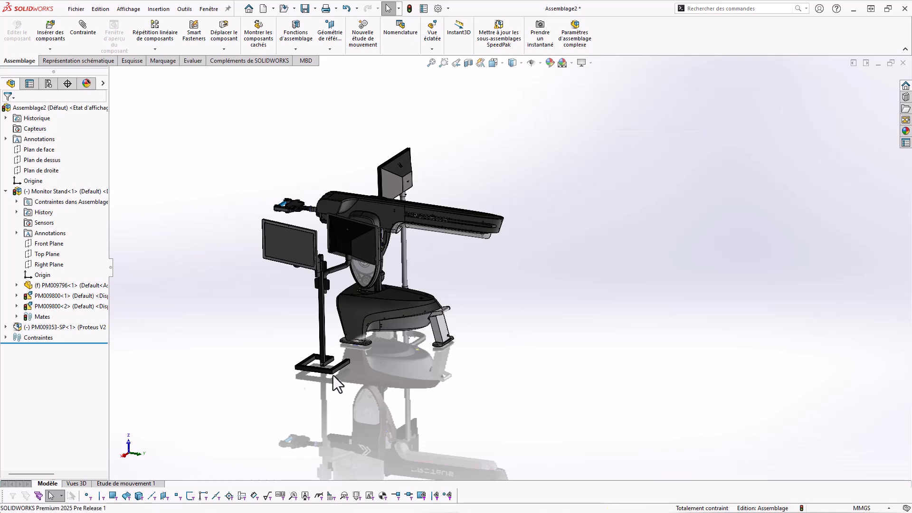
middle_drag(309, 380, 284, 376)
key(f)
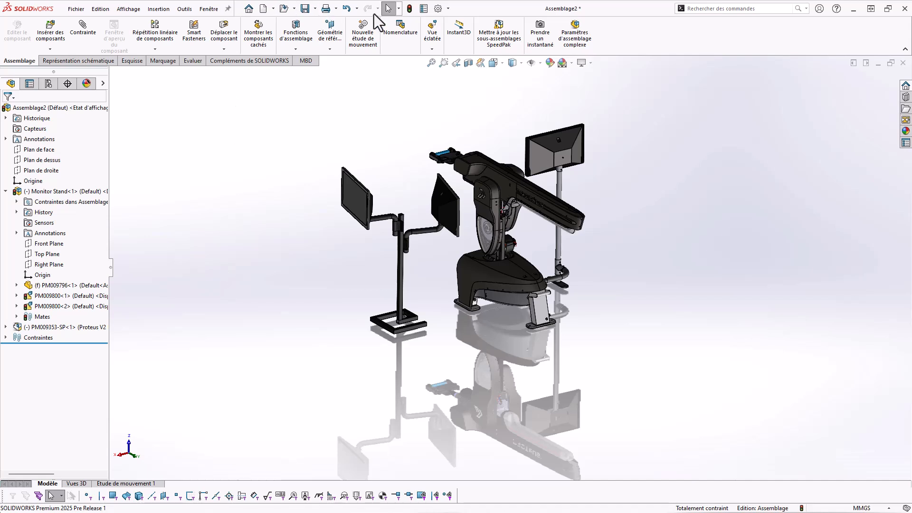
click(6, 191)
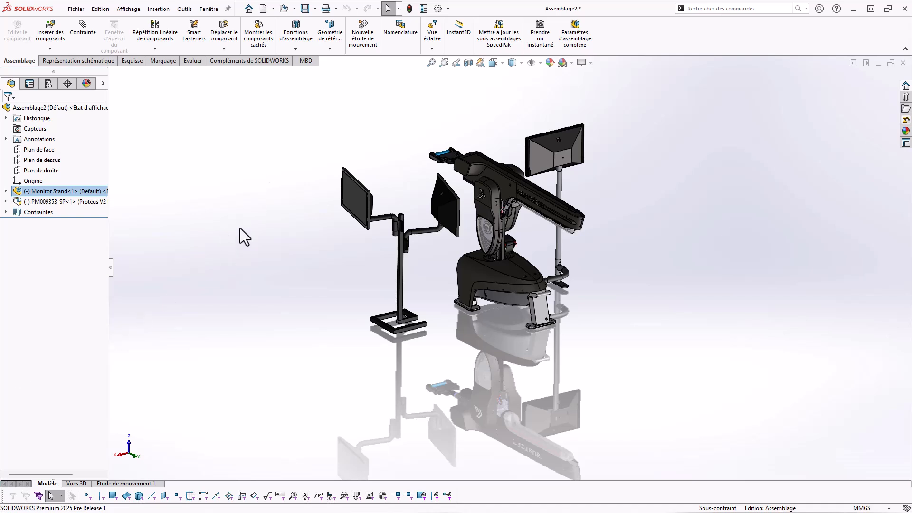
key(alt+Tab)
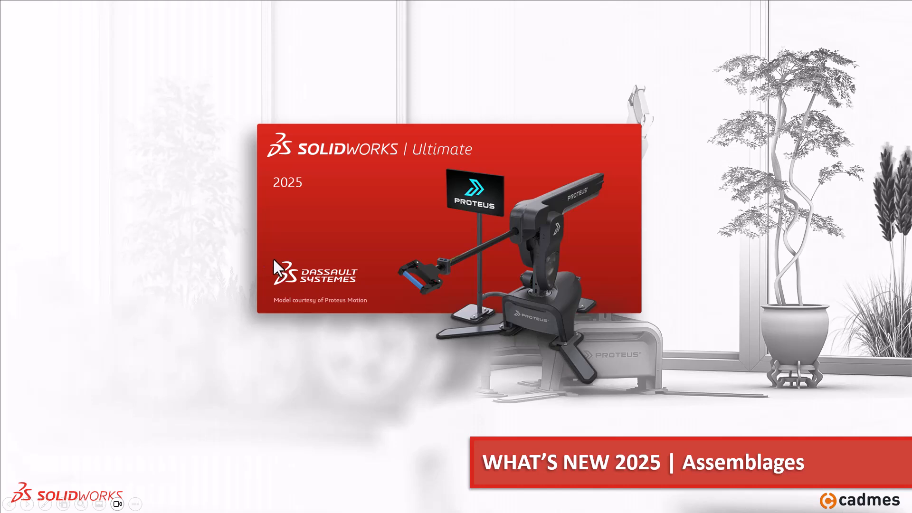
click(220, 260)
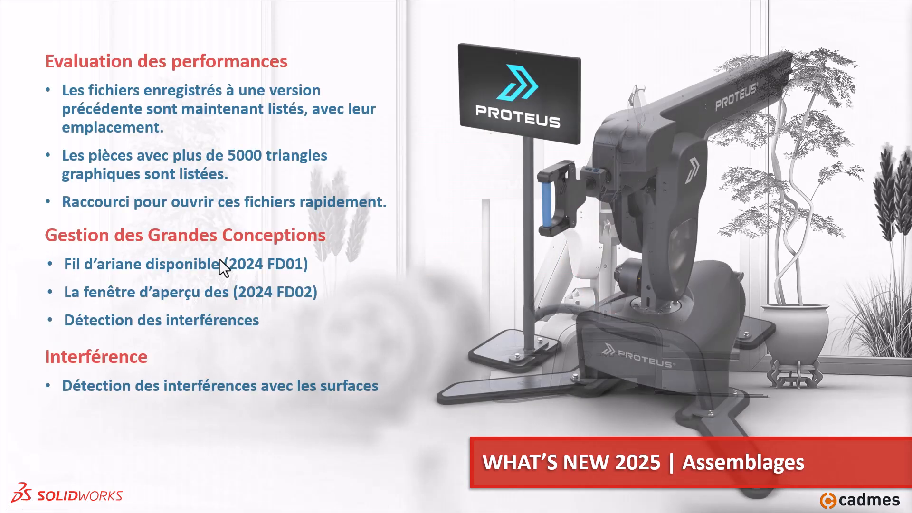